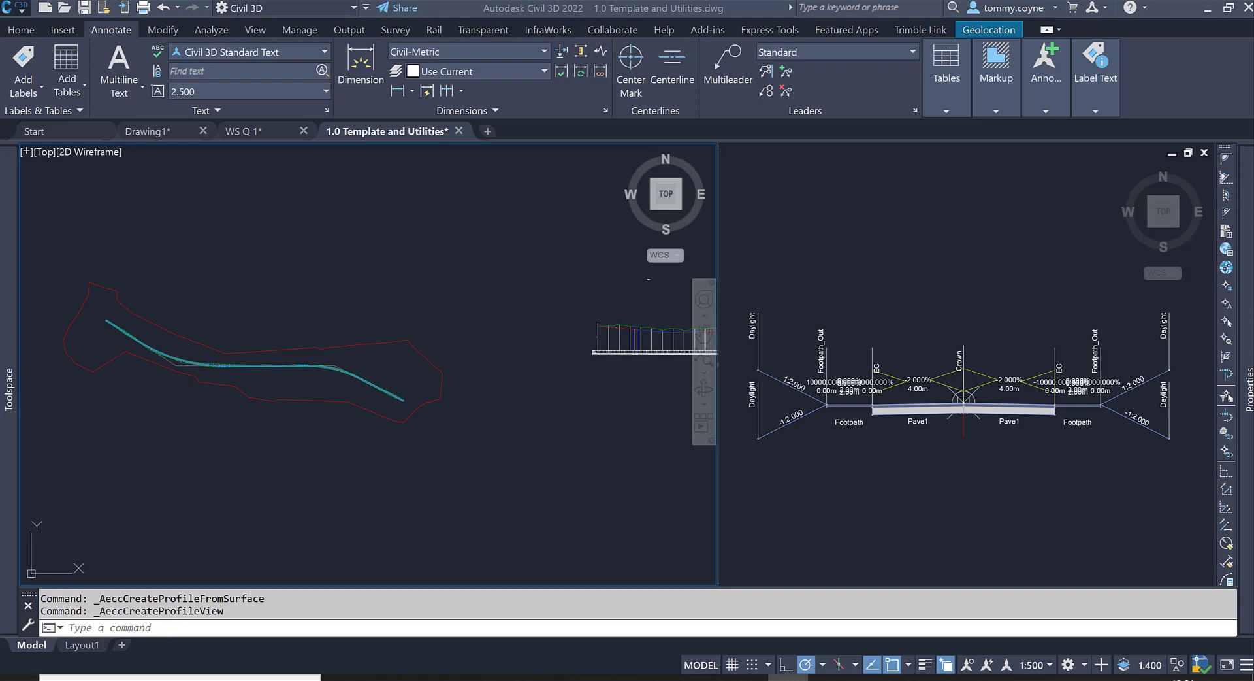
# Pan and zoom around the drawing, making the cross-section then plan viewport active
pyautogui.moveTo(554, 436); pyautogui.dragTo(534, 417, button='middle')
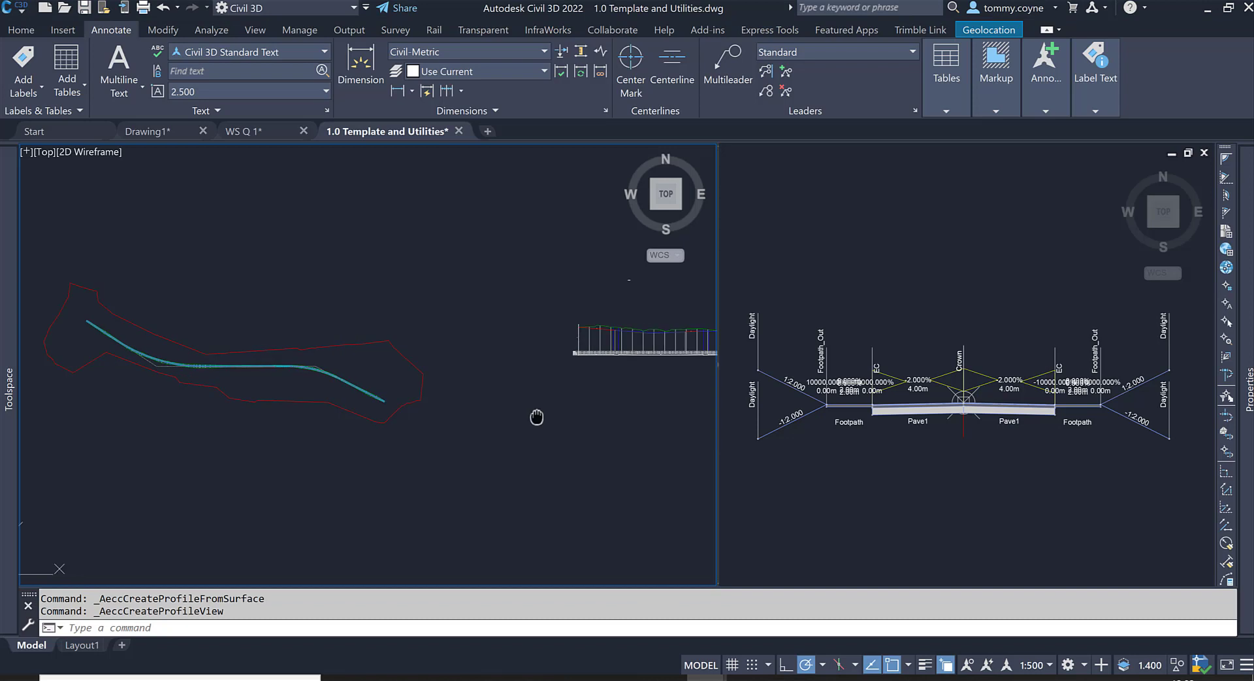
pyautogui.scroll(3, 534, 416)
pyautogui.moveTo(224, 392); pyautogui.dragTo(497, 523, button='middle')
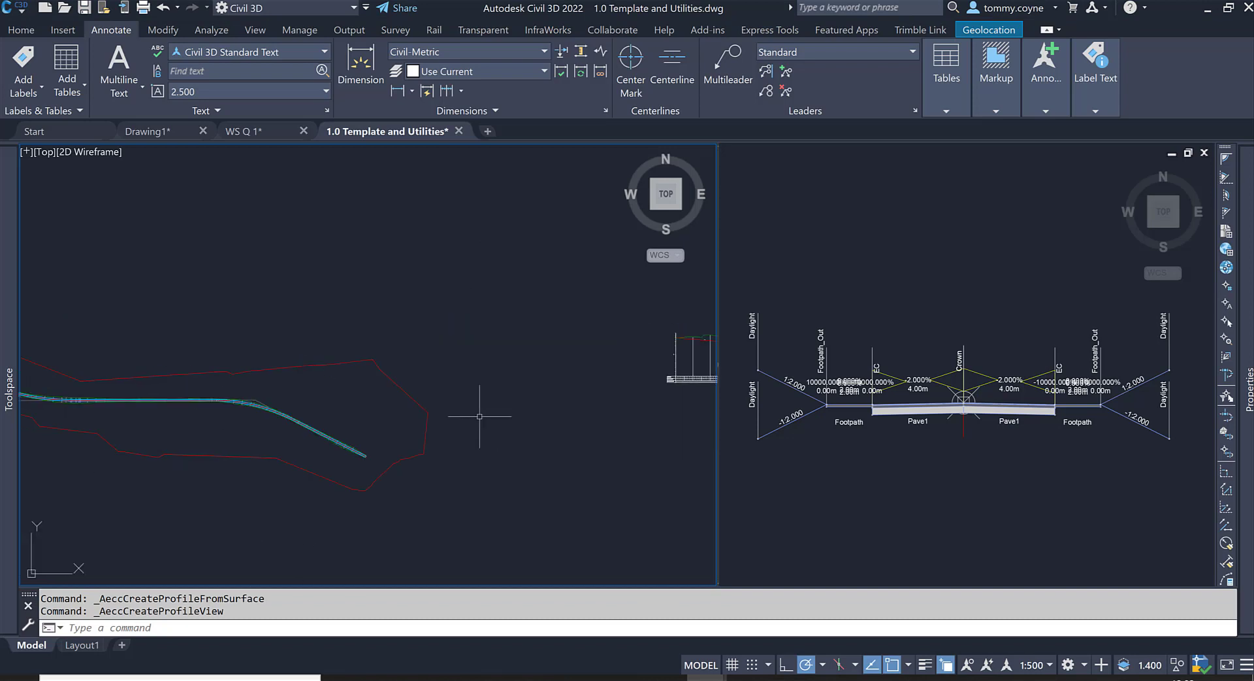
pyautogui.moveTo(591, 419); pyautogui.dragTo(273, 414, button='middle')
pyautogui.scroll(-2, 366, 384)
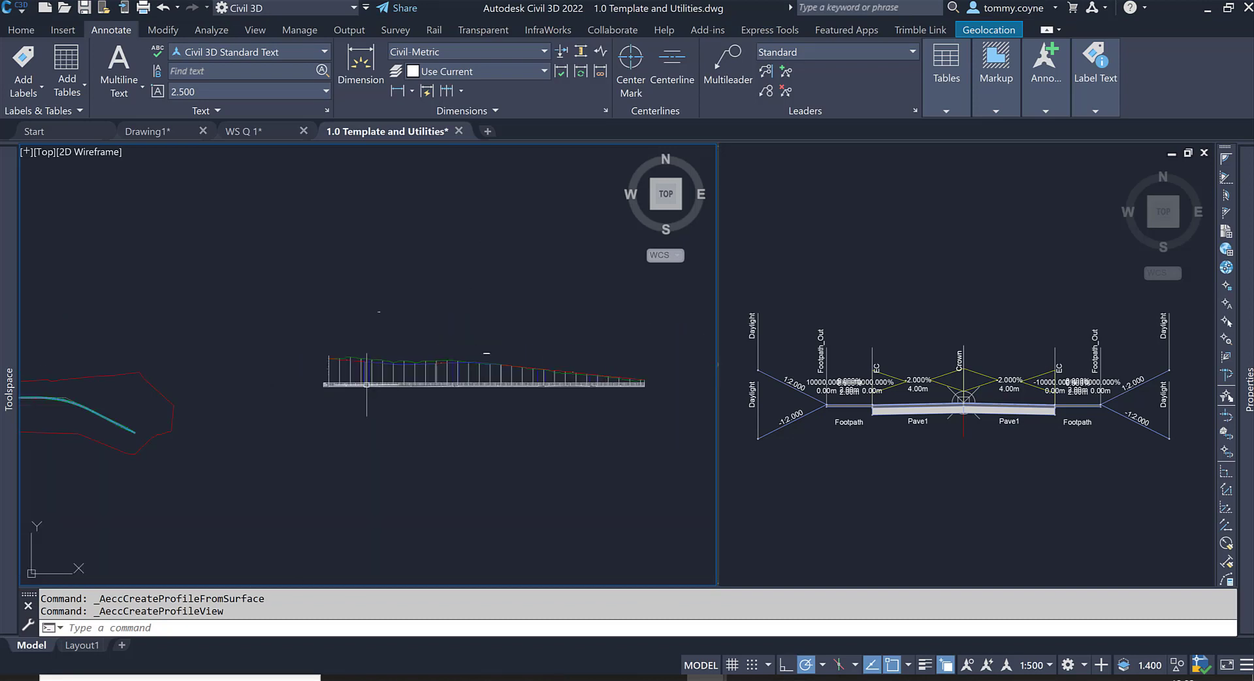
pyautogui.click(987, 476)
pyautogui.click(343, 455)
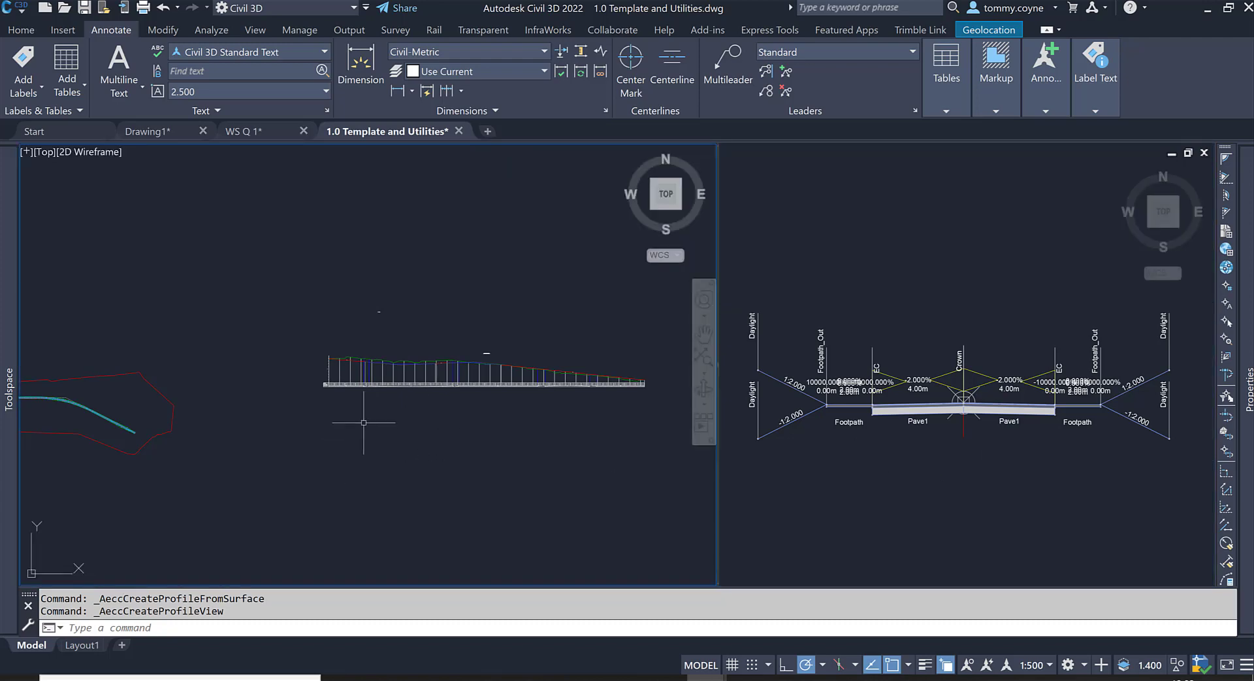
# Zoom in and out over the Road 1 profile view's bands, then show the Home ribbon
pyautogui.scroll(4, 342, 392)
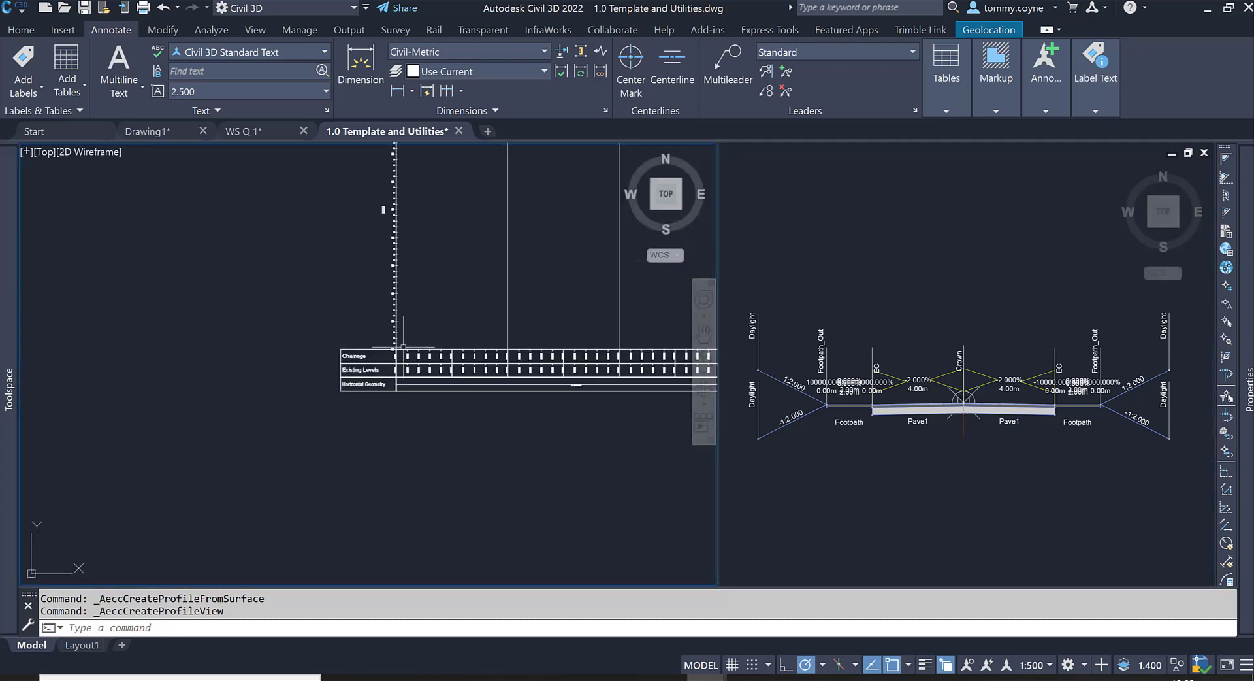
pyautogui.scroll(-2, 362, 358)
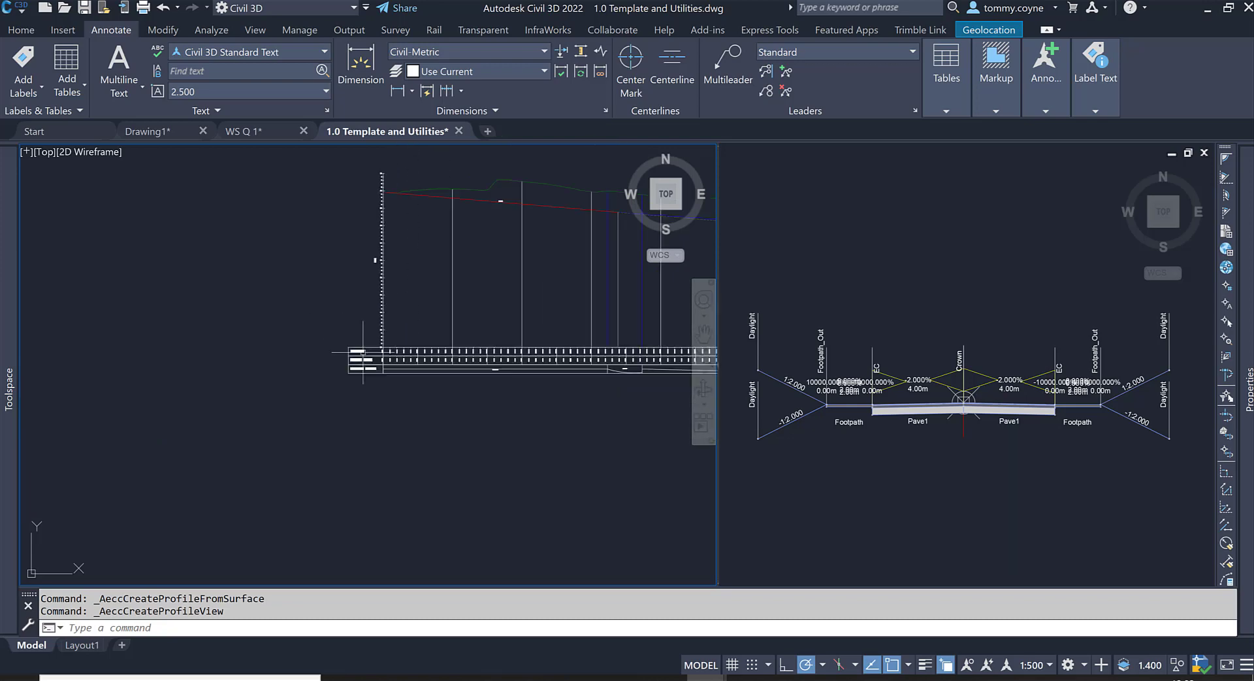
pyautogui.scroll(2, 362, 355)
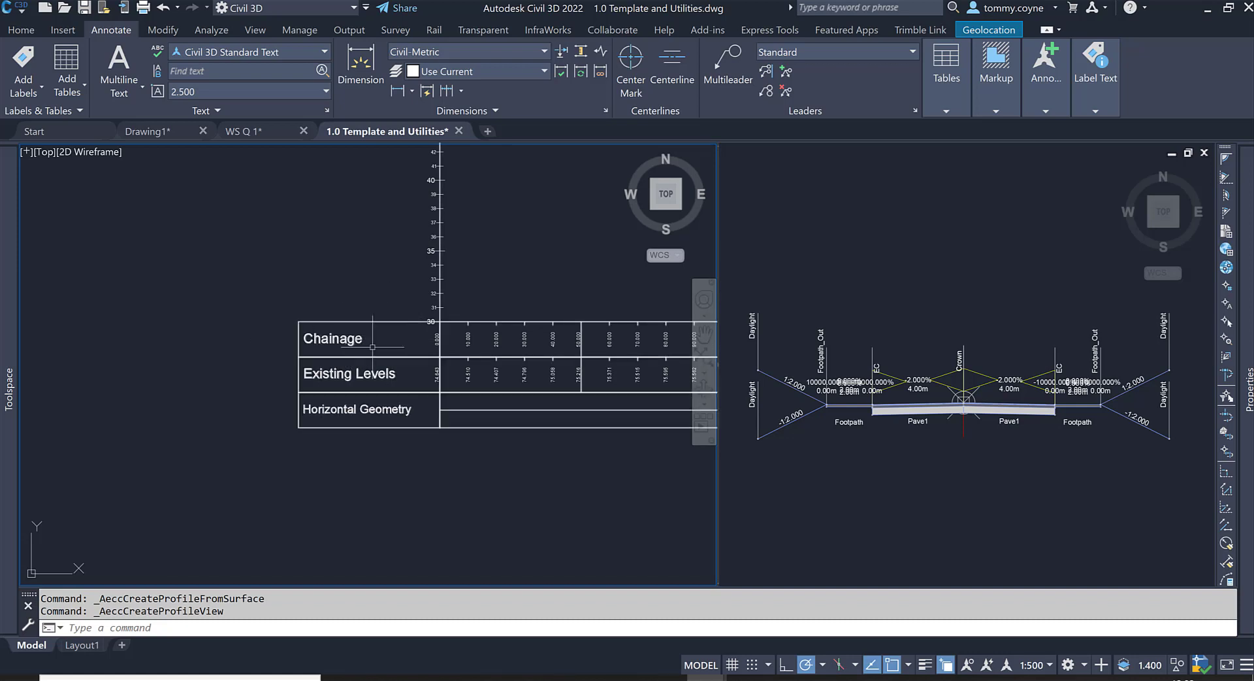
pyautogui.scroll(-1, 379, 371)
pyautogui.scroll(-2, 378, 371)
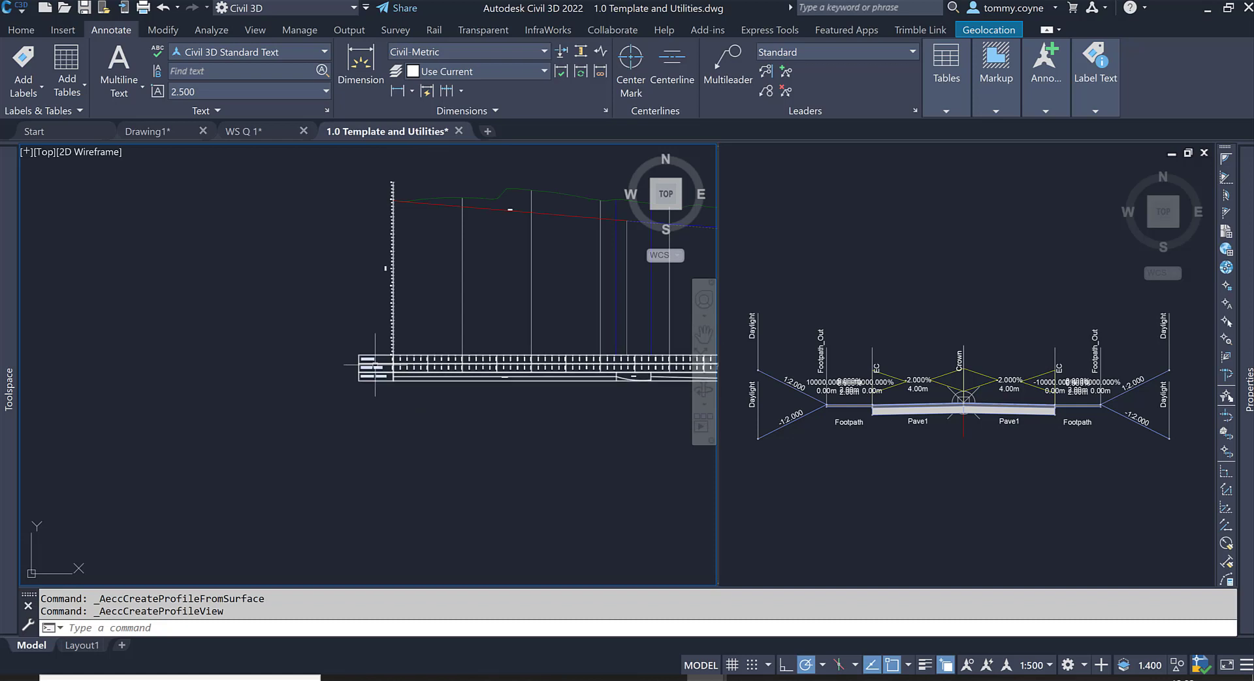
pyautogui.scroll(-3, 375, 364)
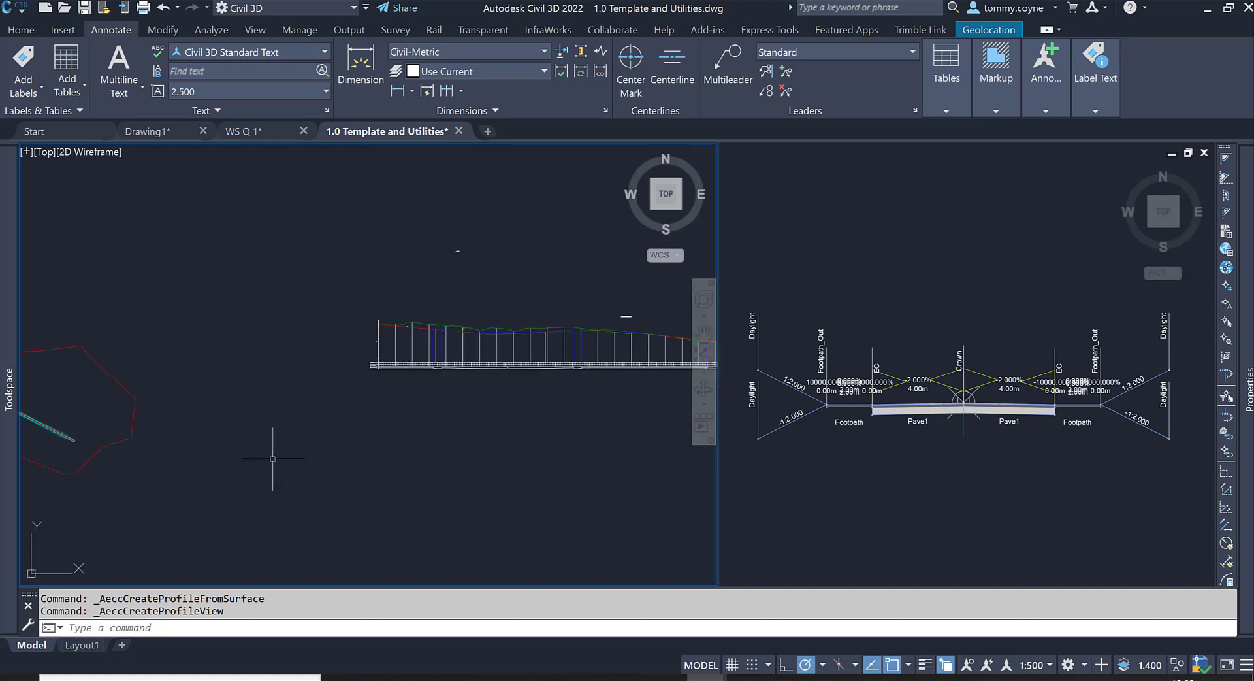
pyautogui.scroll(5, 372, 375)
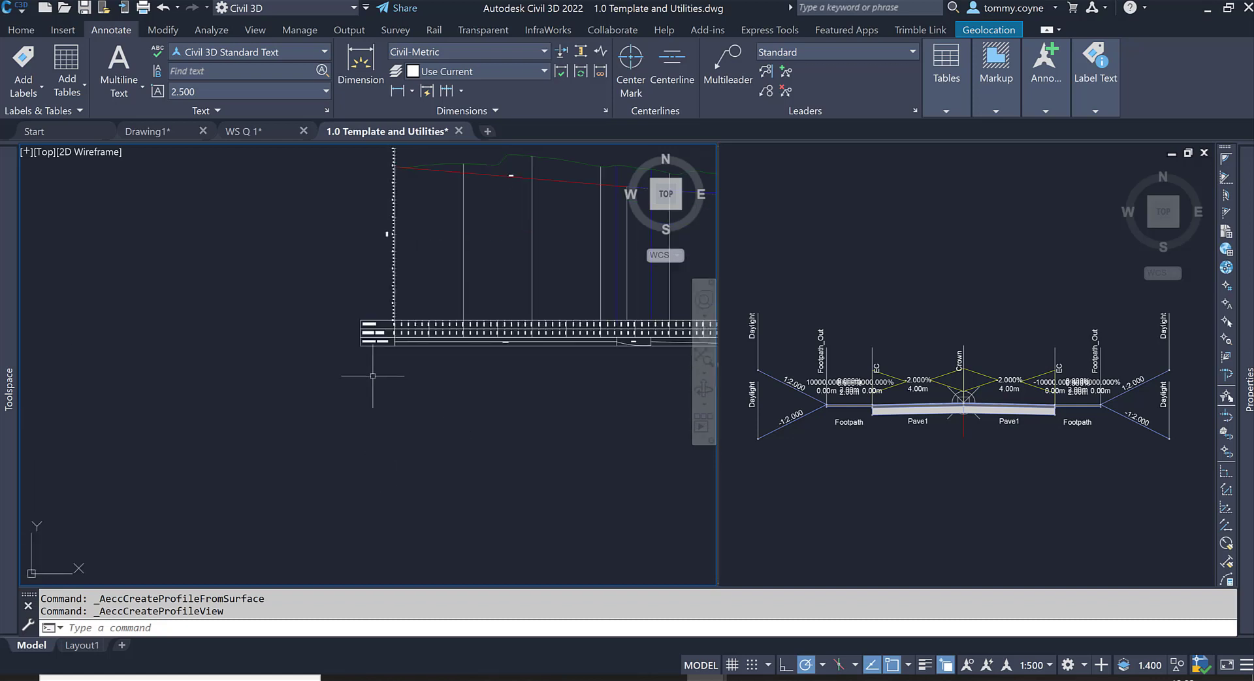
pyautogui.scroll(3, 373, 372)
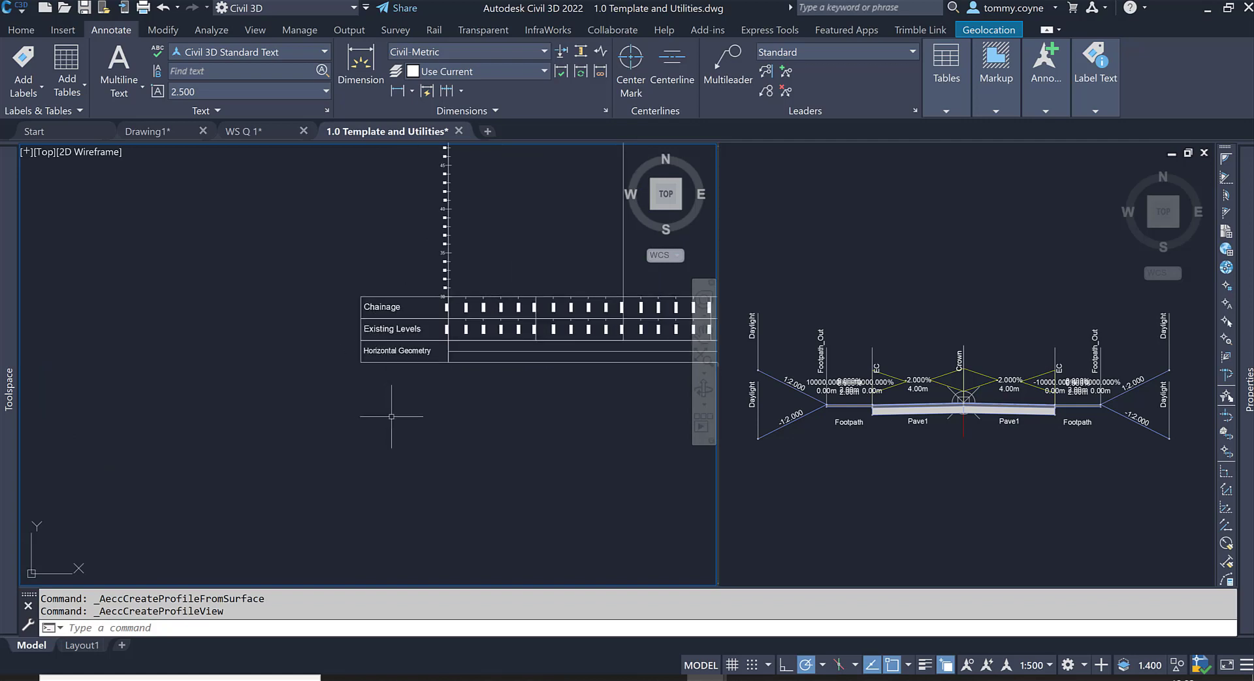
pyautogui.scroll(-3, 398, 413)
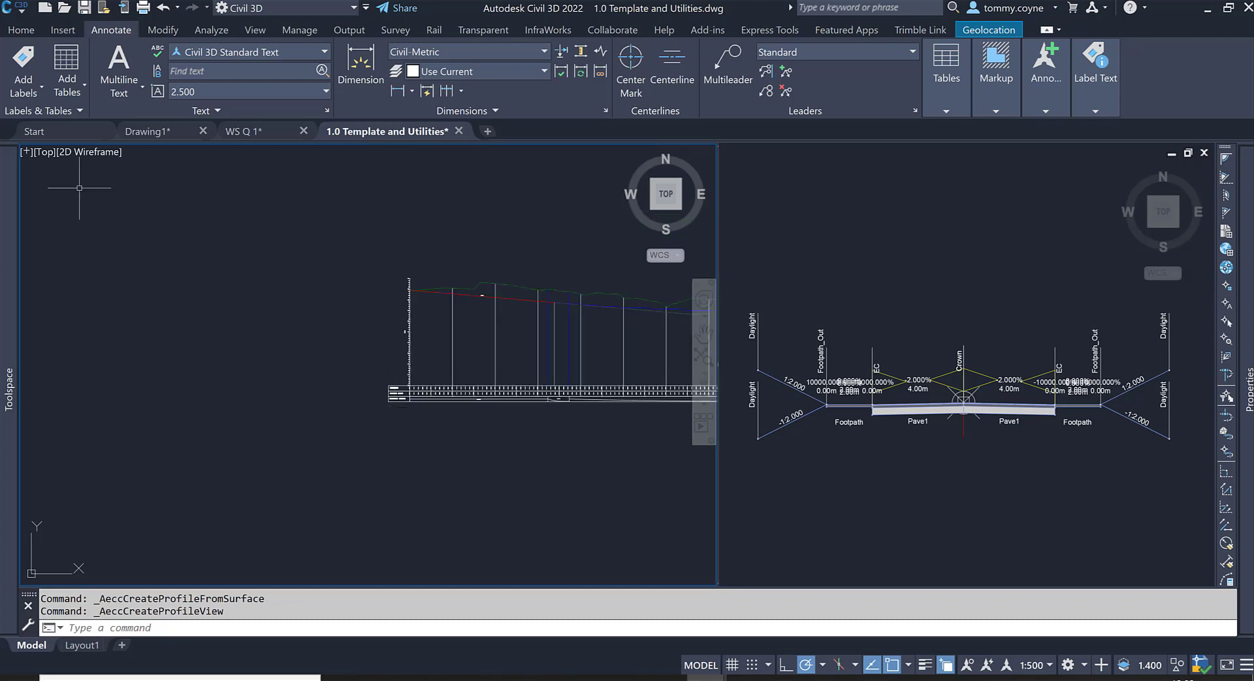
pyautogui.click(32, 34)
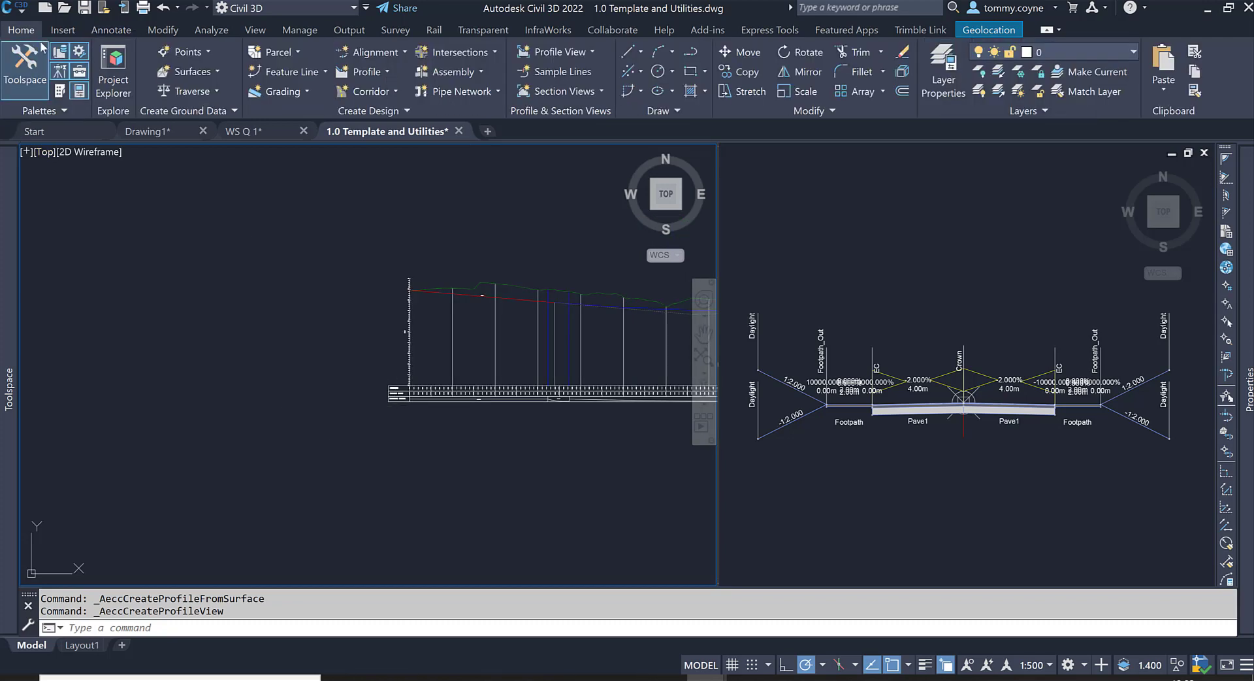
# Start a surface profile for the Road 1 alignment and continue to draw it in a profile view
pyautogui.click(375, 73)
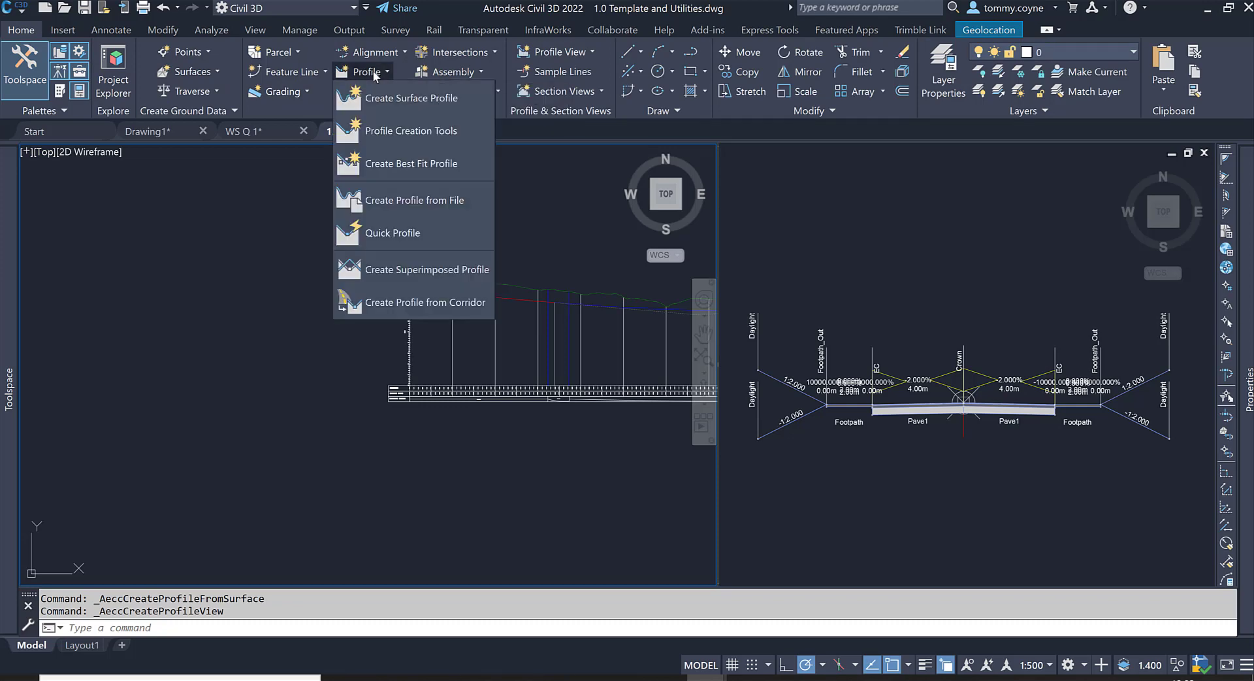
pyautogui.click(389, 103)
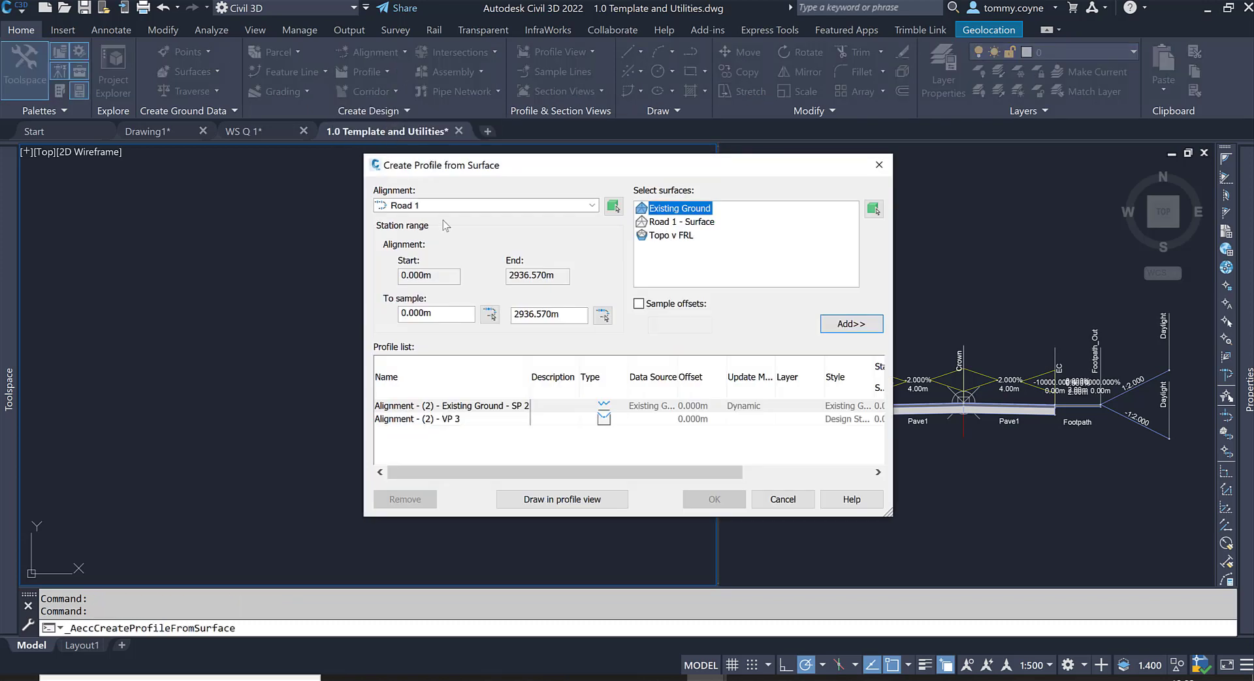
pyautogui.click(456, 208)
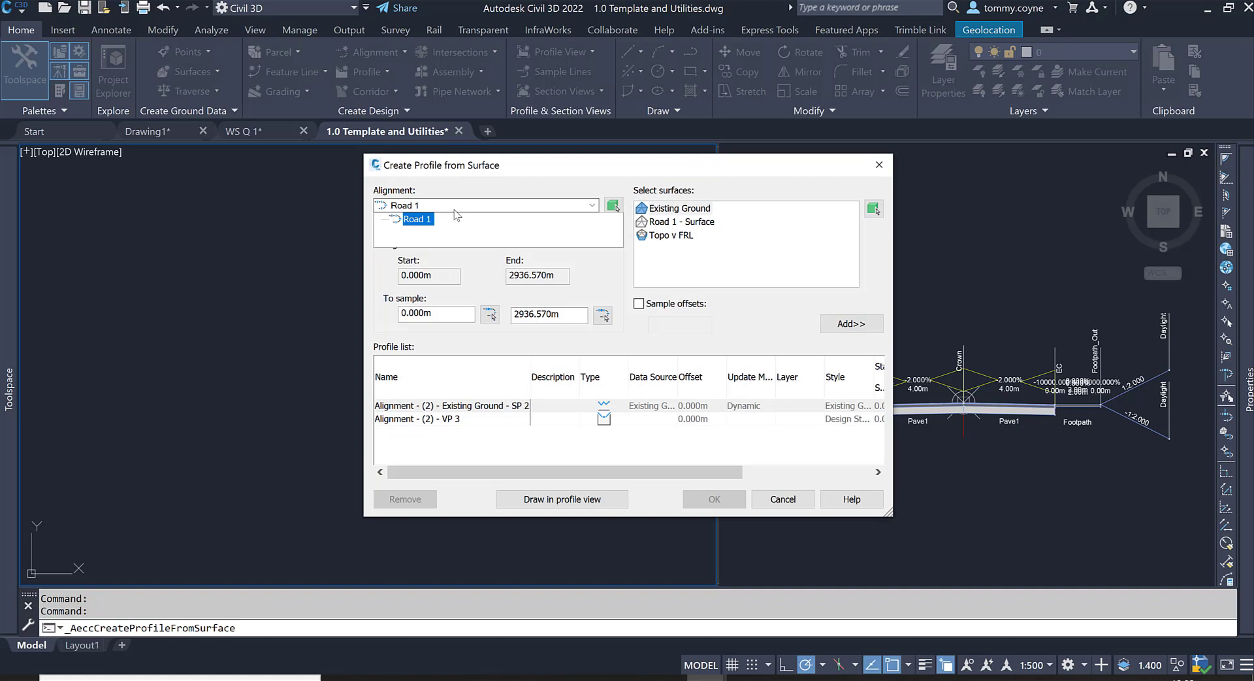
pyautogui.click(456, 210)
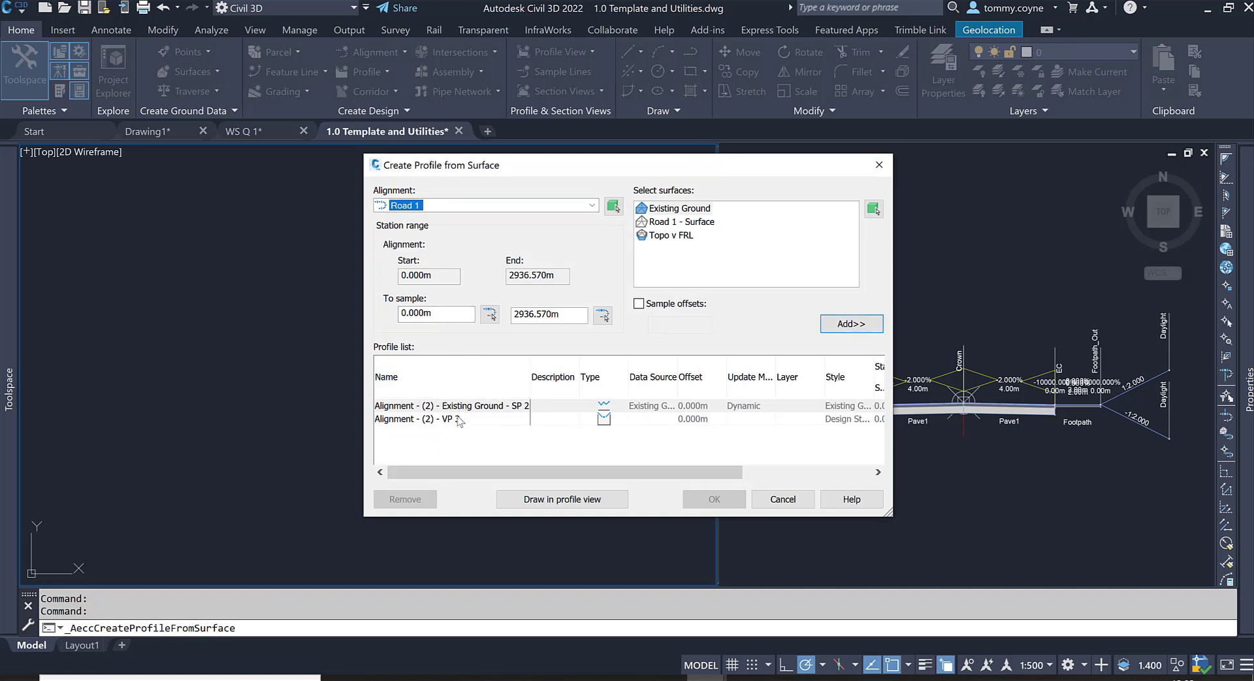
pyautogui.click(563, 499)
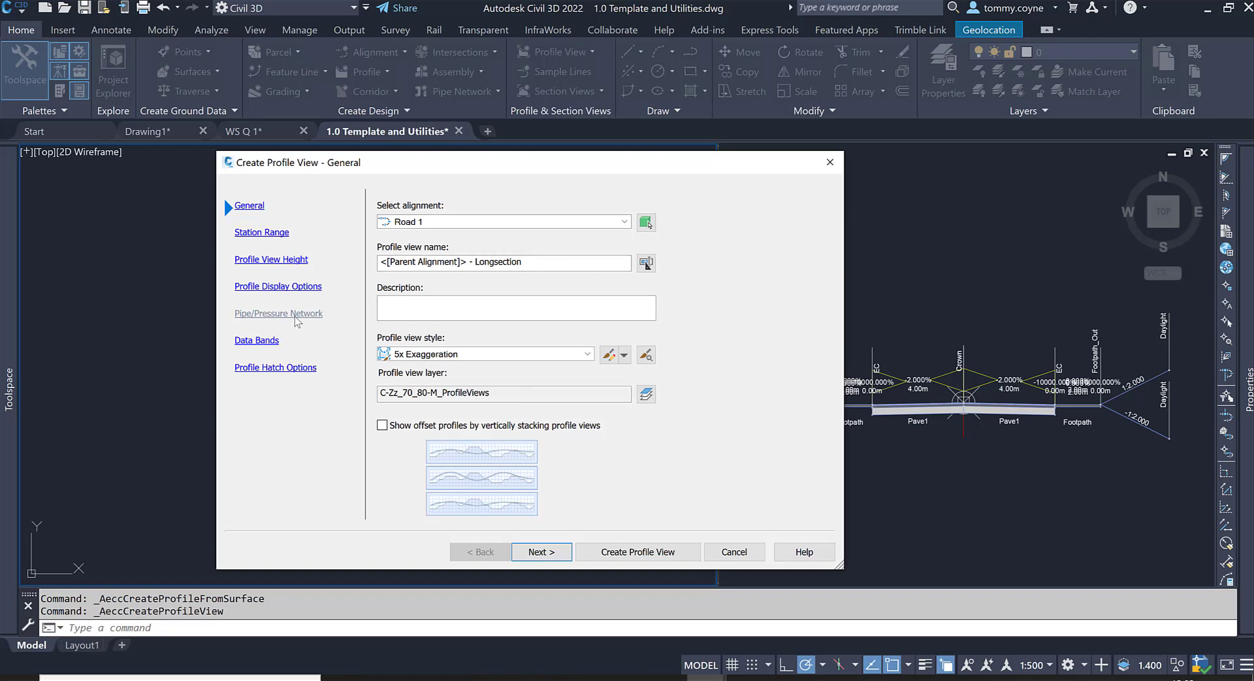
# Choose the _Levels and Geometry Details band set and review its six-band preview
pyautogui.click(247, 350)
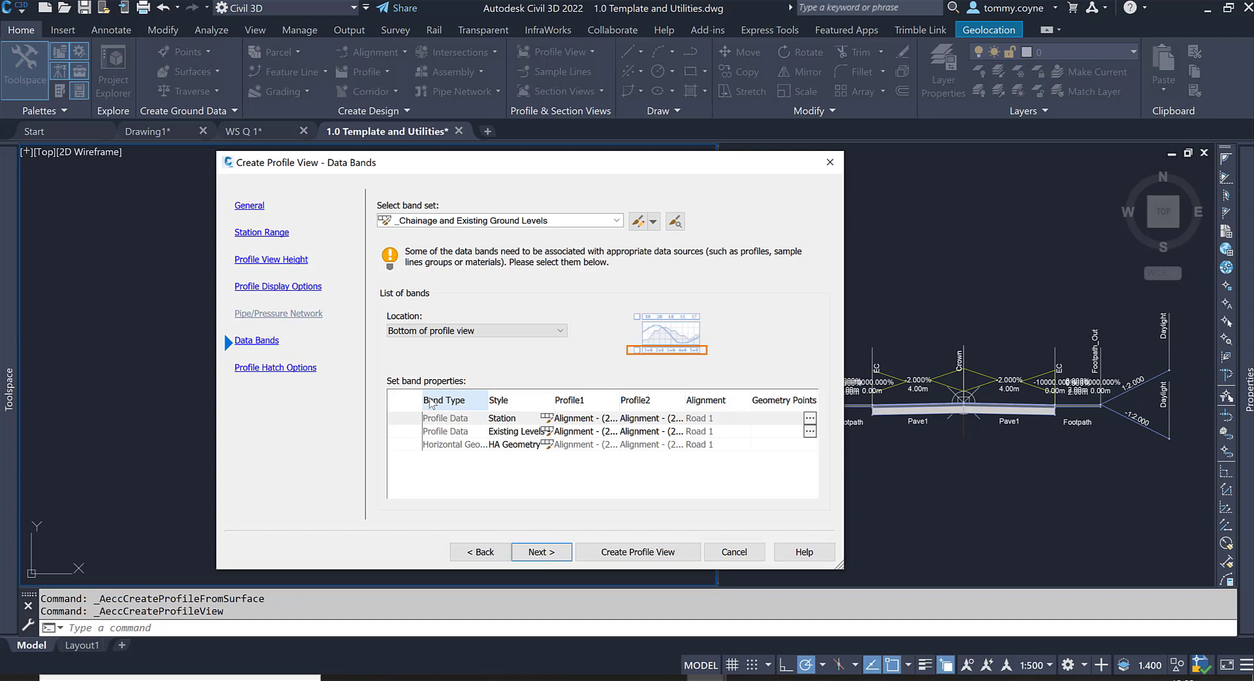
pyautogui.click(570, 224)
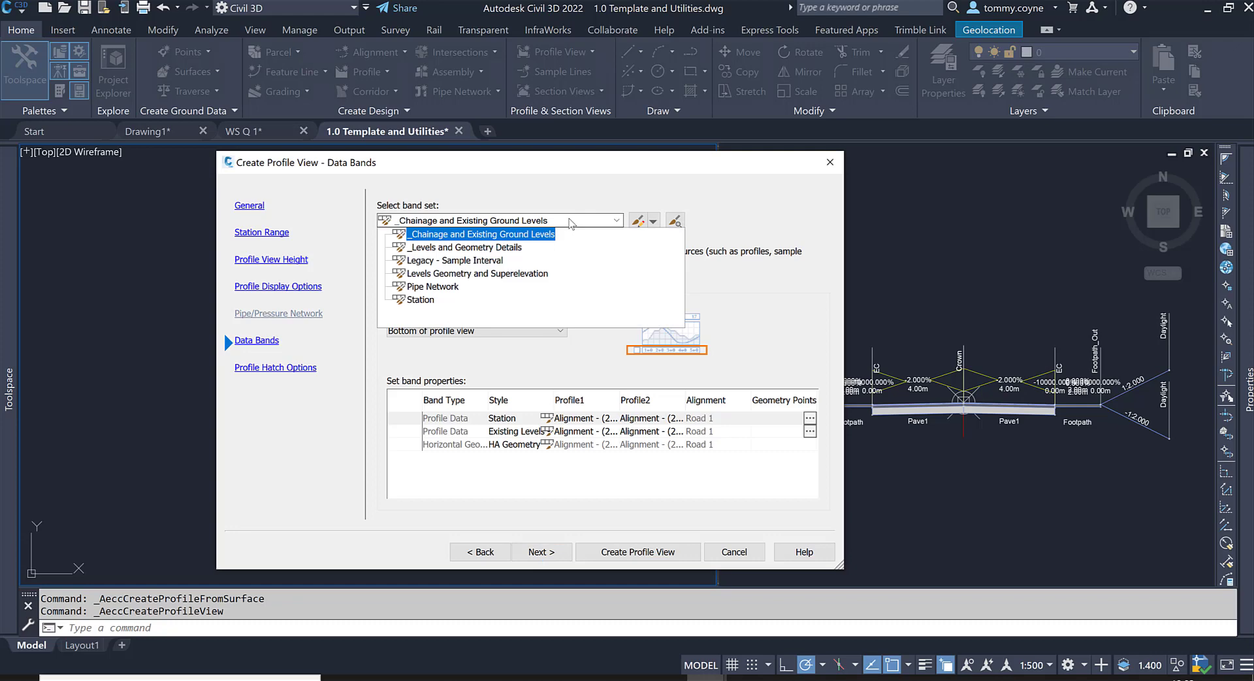
pyautogui.click(486, 248)
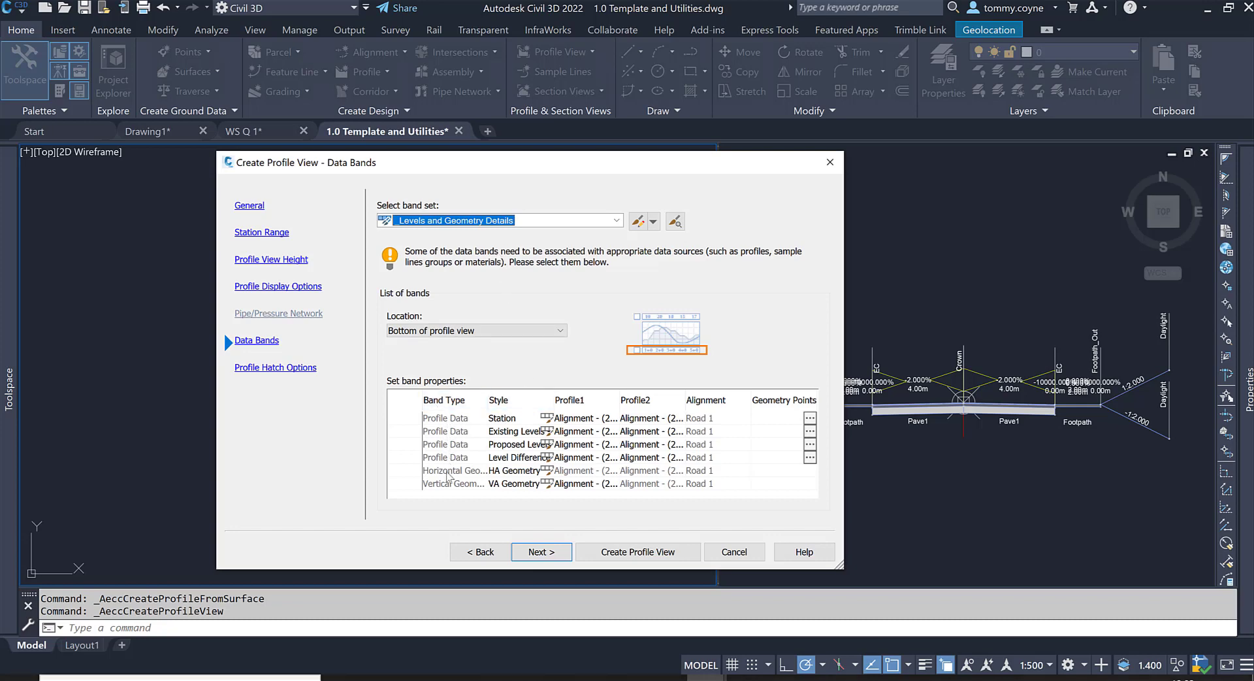
pyautogui.click(676, 222)
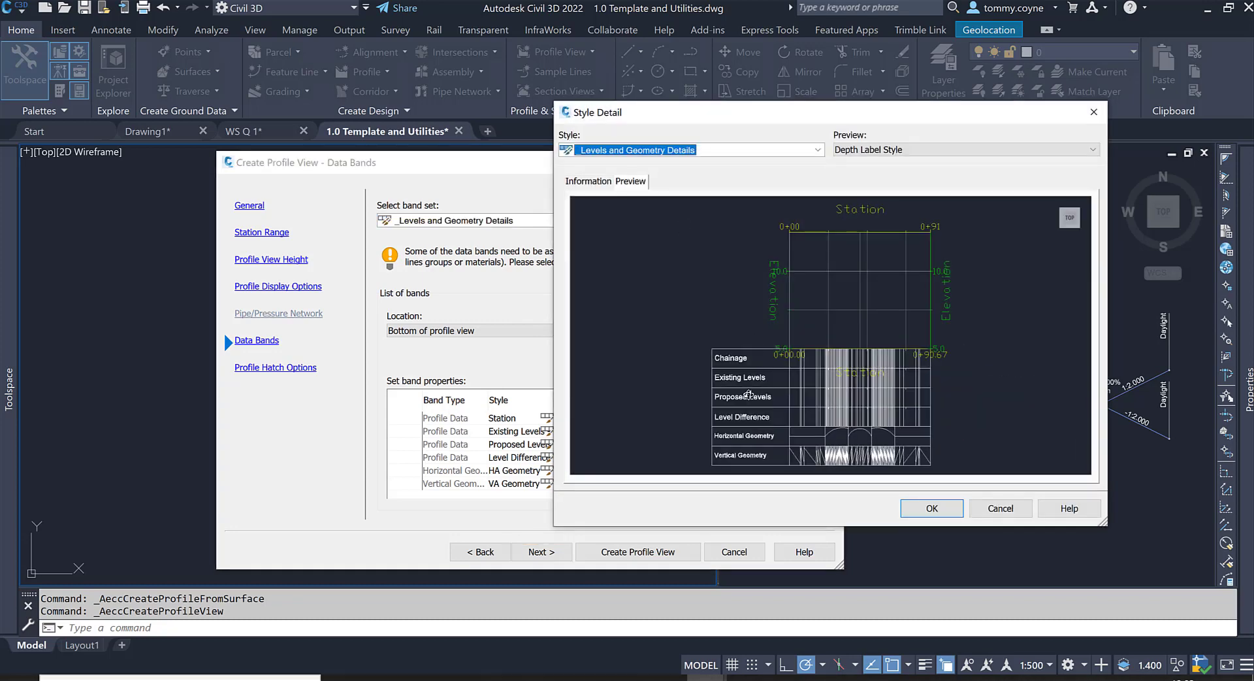
pyautogui.scroll(5, 748, 394)
pyautogui.scroll(2, 678, 246)
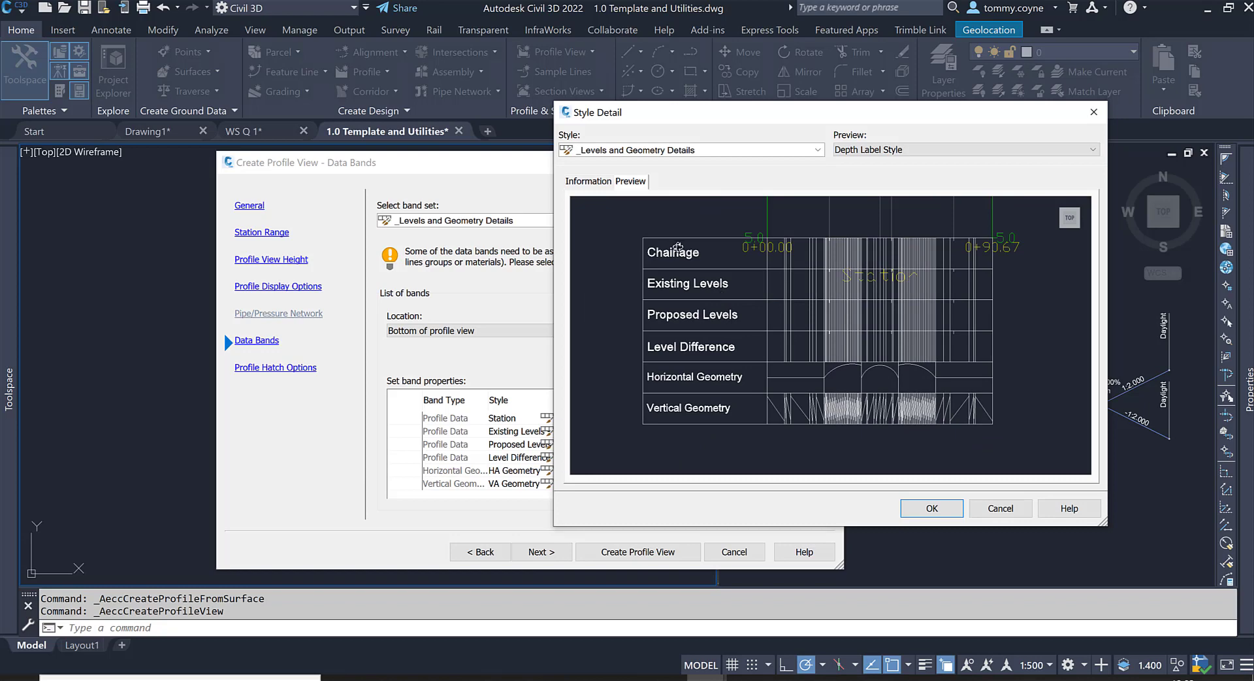
pyautogui.click(932, 508)
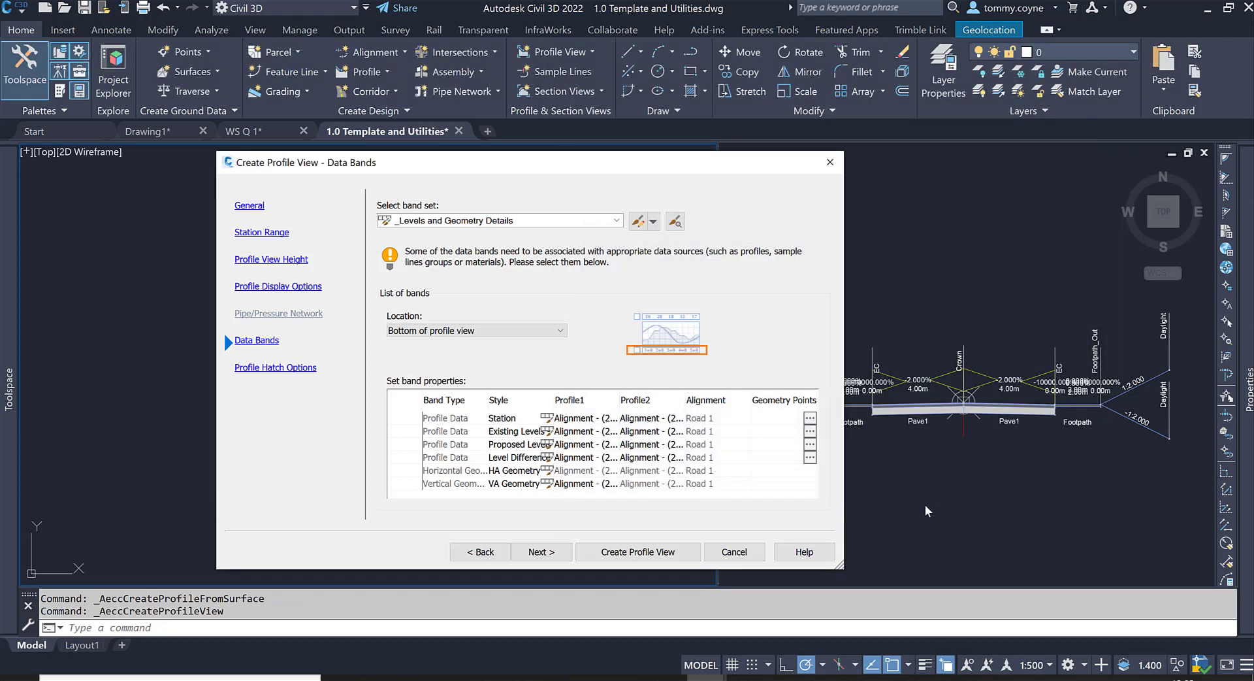
# Create the profile view, placing its origin below the existing Road 1 profile view
pyautogui.click(620, 553)
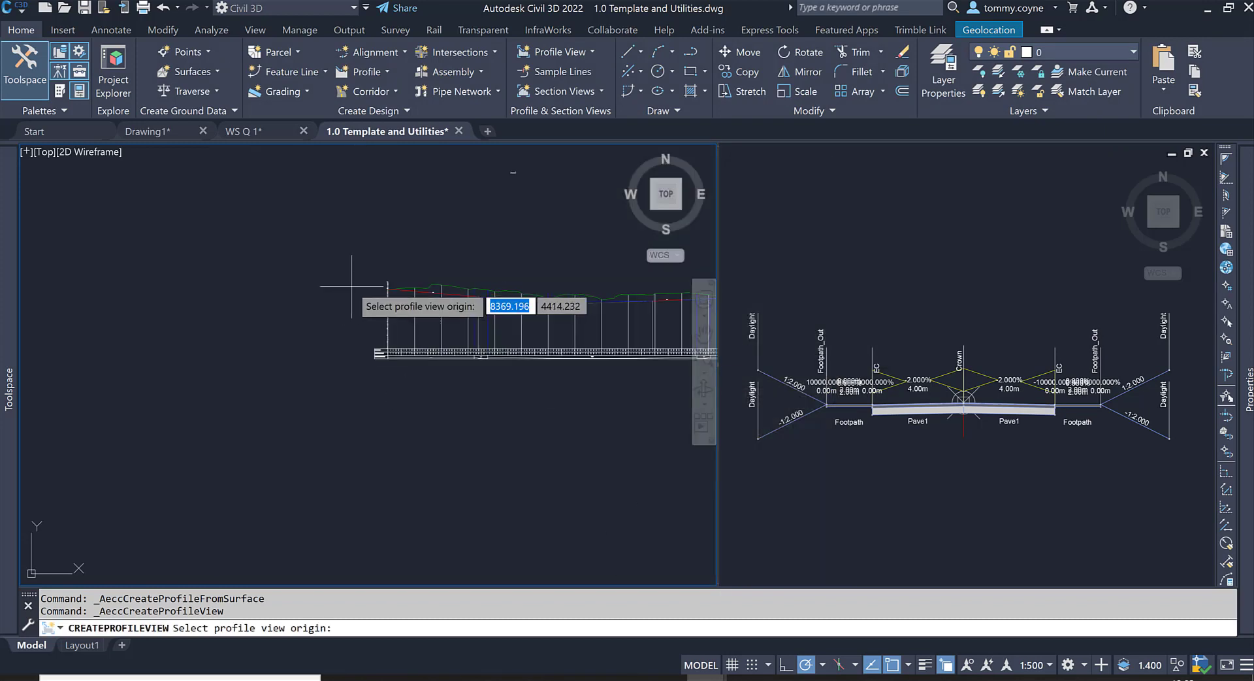
pyautogui.scroll(-4, 351, 298)
pyautogui.moveTo(353, 401); pyautogui.dragTo(344, 323, button='middle')
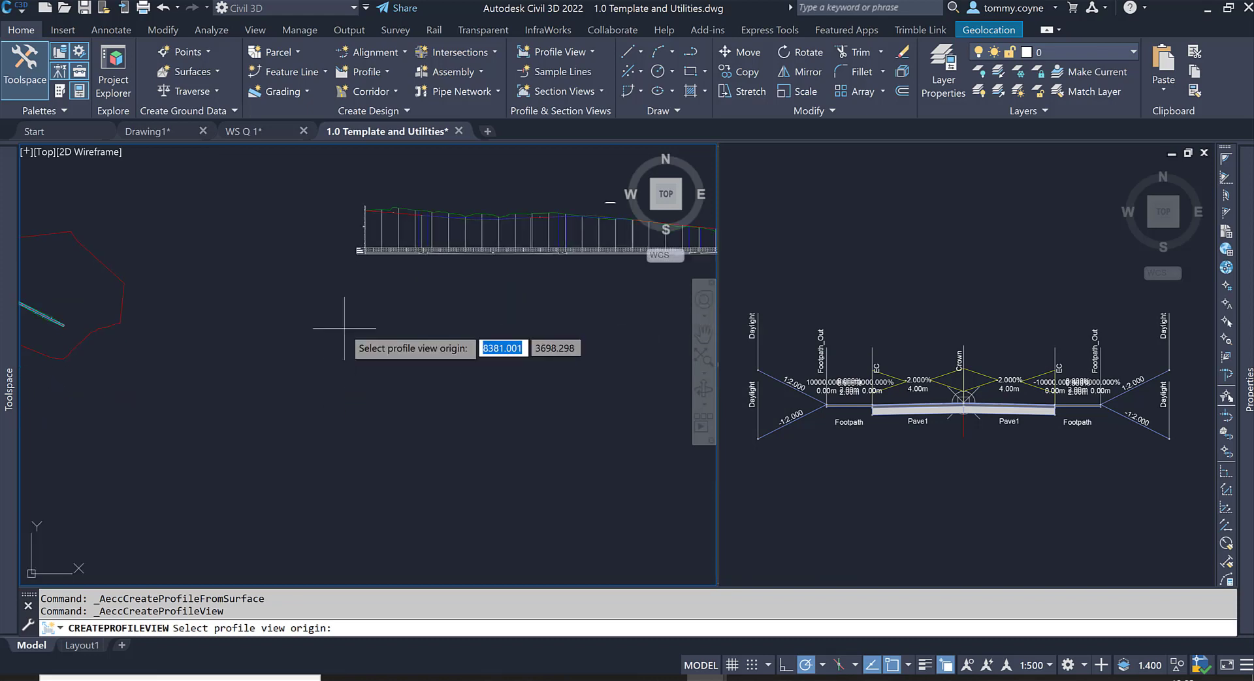
pyautogui.click(365, 342)
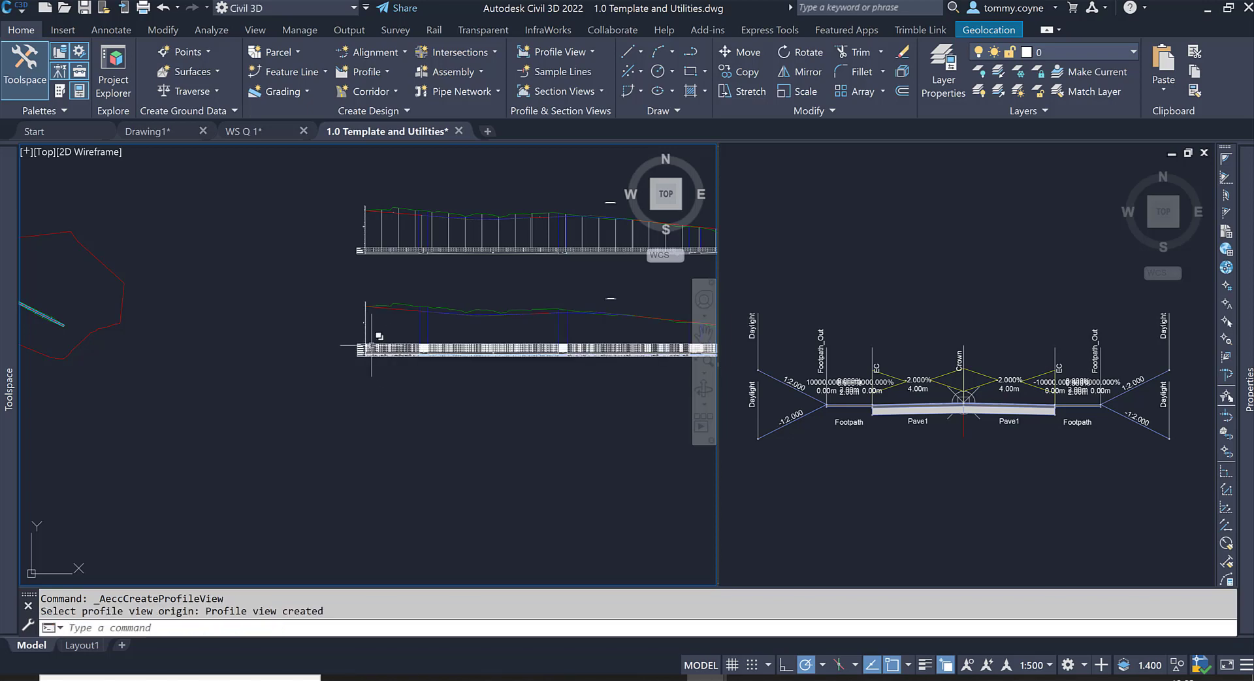
pyautogui.scroll(3, 348, 351)
pyautogui.scroll(2, 348, 351)
pyautogui.scroll(-5, 348, 351)
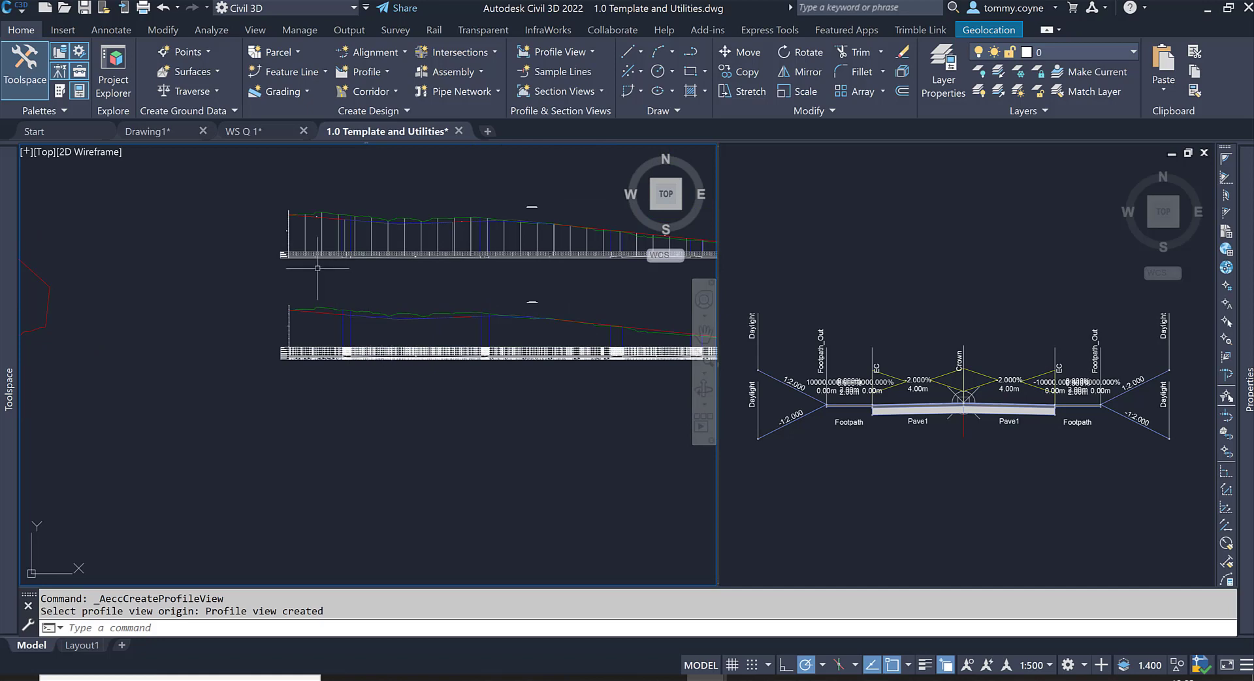
pyautogui.moveTo(318, 268); pyautogui.dragTo(231, 335, button='middle')
pyautogui.moveTo(309, 315); pyautogui.dragTo(308, 311, button='middle')
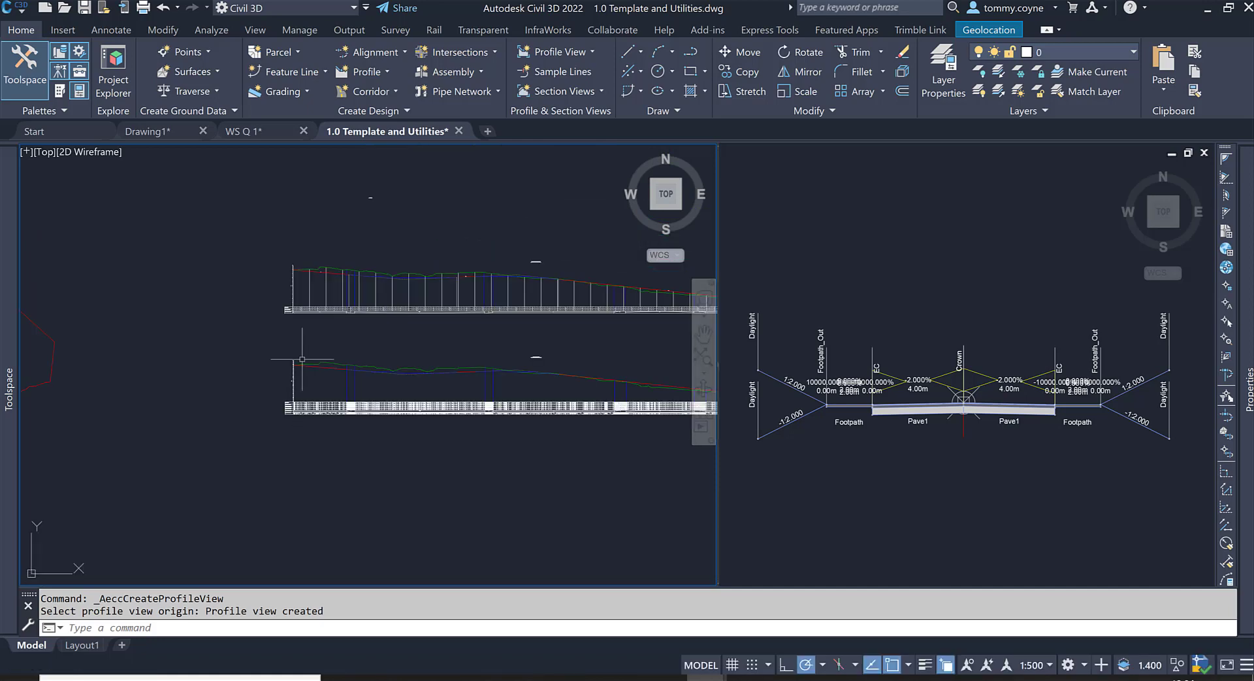
# Zoom and pan to frame the new profile view's band titles
pyautogui.scroll(3, 275, 423)
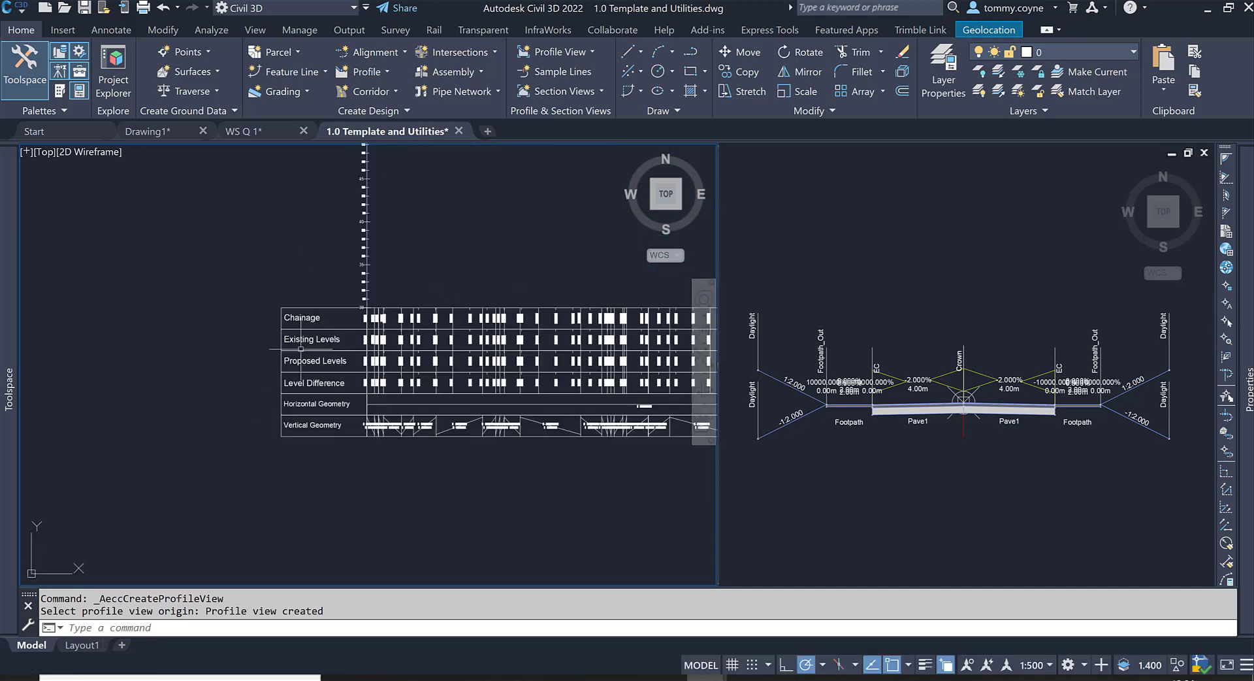
pyautogui.scroll(-3, 313, 405)
pyautogui.moveTo(339, 398)
pyautogui.mouseDown(button='middle')
pyautogui.moveTo(318, 503)
pyautogui.moveTo(317, 405)
pyautogui.mouseUp(button='middle')
pyautogui.scroll(6, 334, 480)
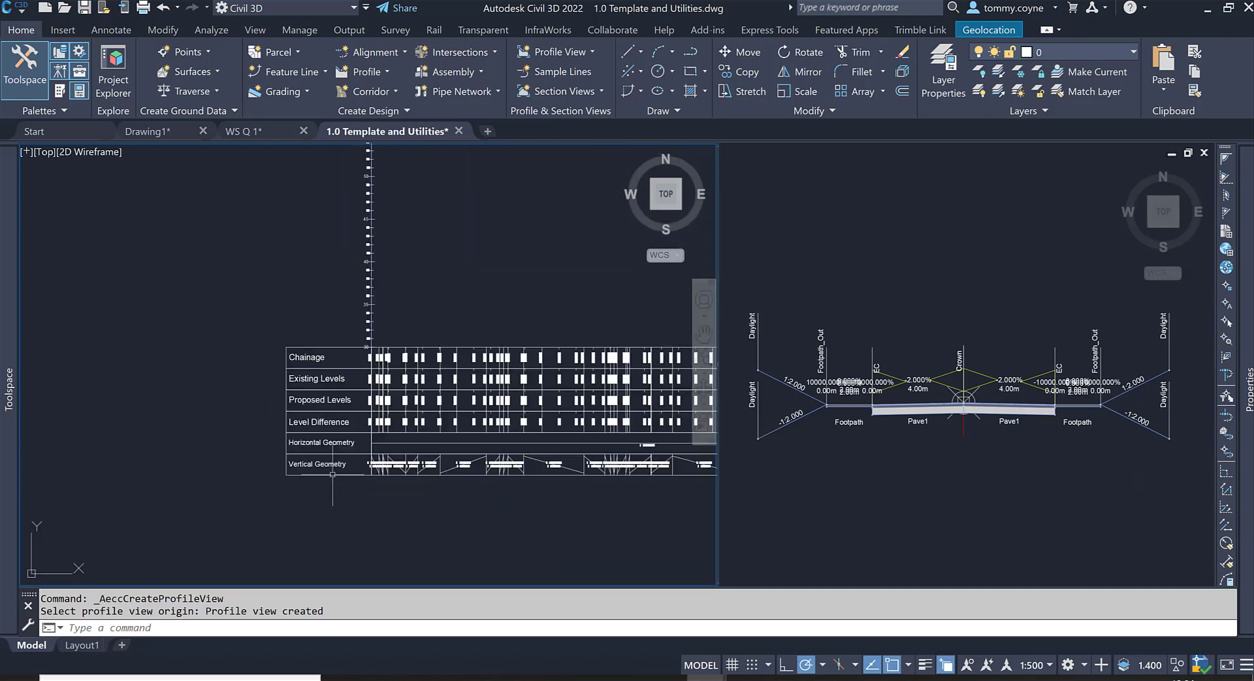
pyautogui.scroll(-3, 330, 424)
pyautogui.scroll(3, 350, 476)
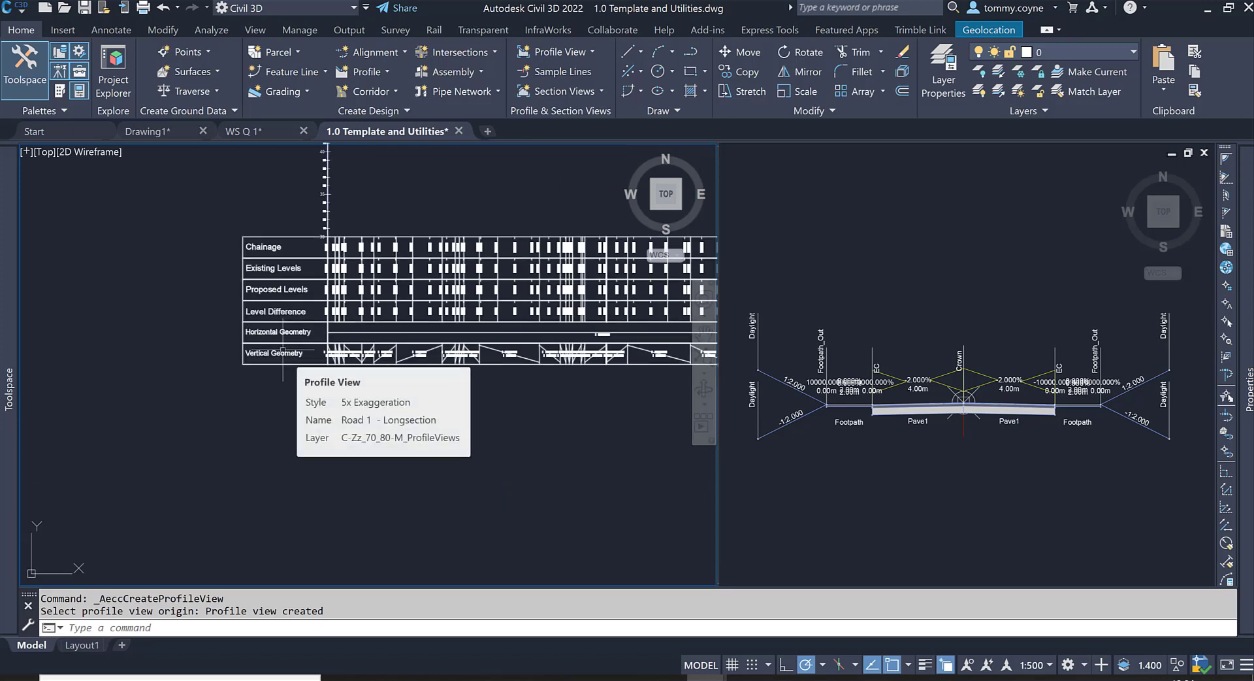
pyautogui.moveTo(292, 358); pyautogui.dragTo(282, 429, button='middle')
pyautogui.scroll(2, 248, 336)
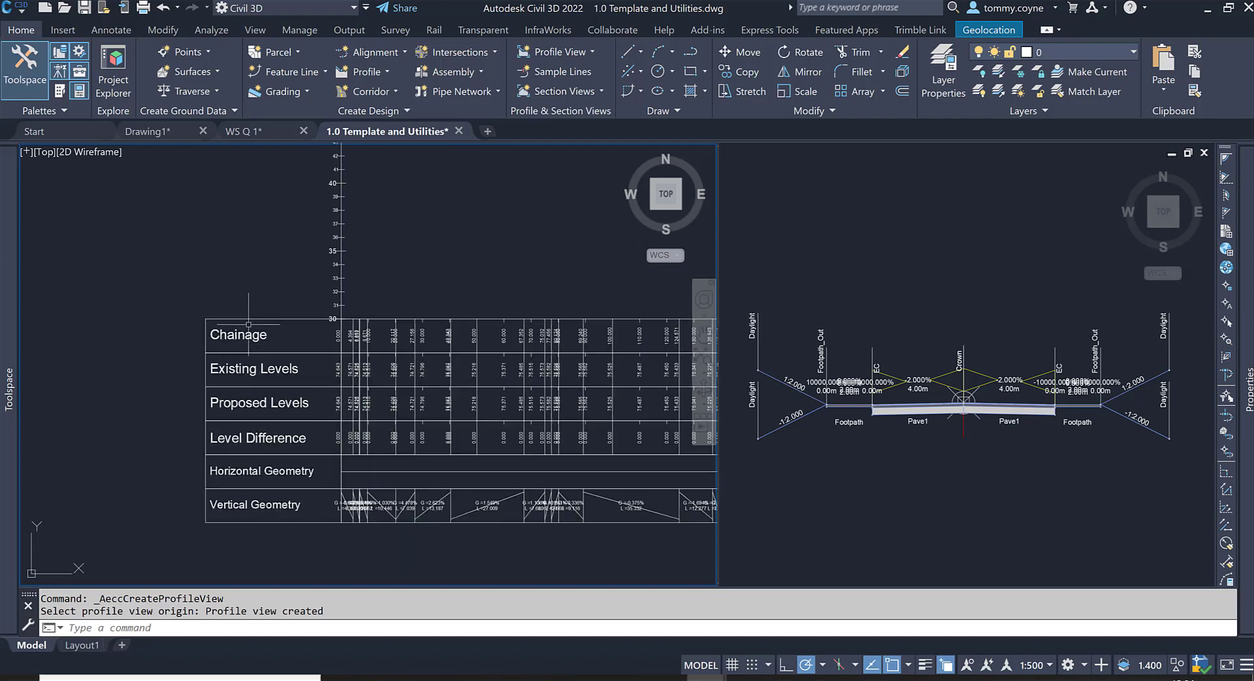
pyautogui.moveTo(244, 319)
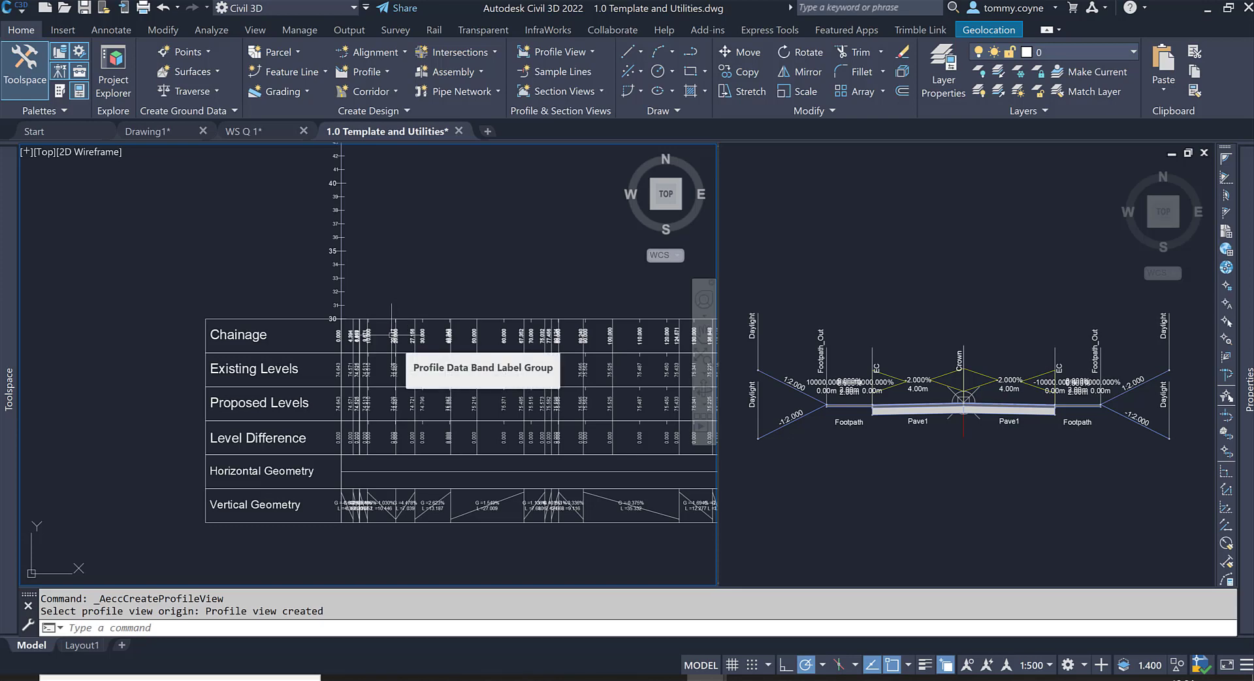
# Select then clear the Chainage band labels, and select the Road 1 - Longsection profile view
pyautogui.scroll(-2, 391, 335)
pyautogui.scroll(3, 392, 335)
pyautogui.click(392, 334)
pyautogui.scroll(3, 389, 336)
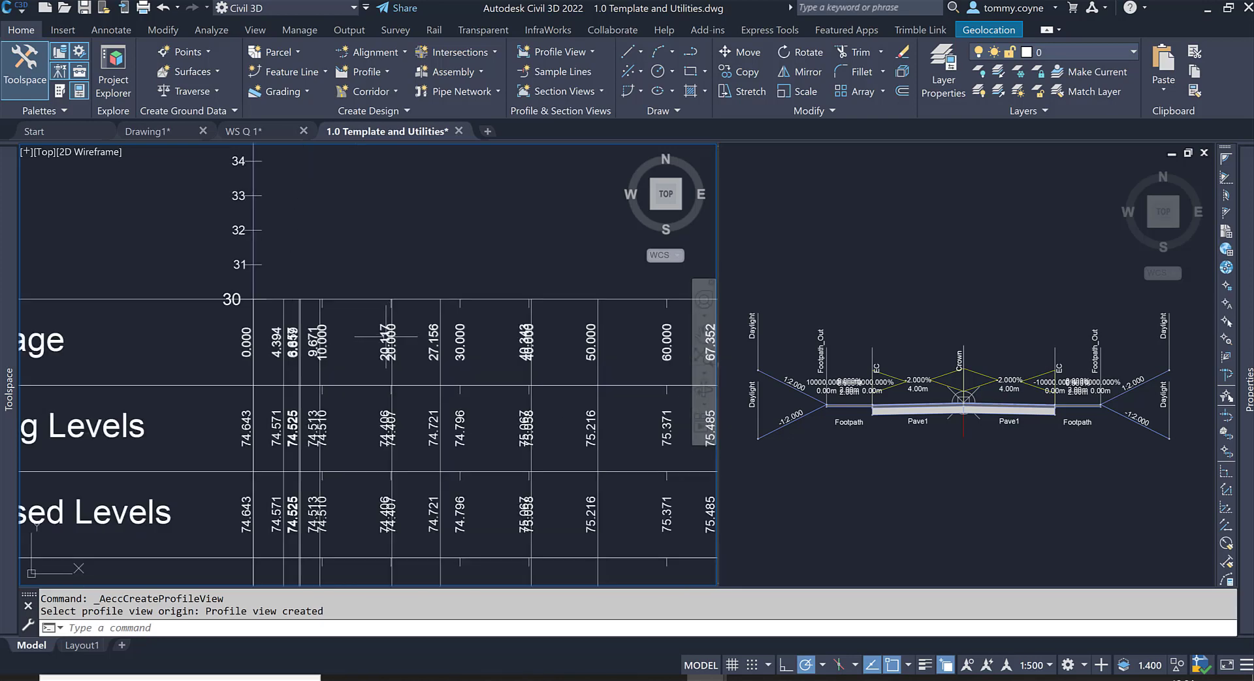
pyautogui.scroll(-4, 345, 341)
pyautogui.press('Escape')
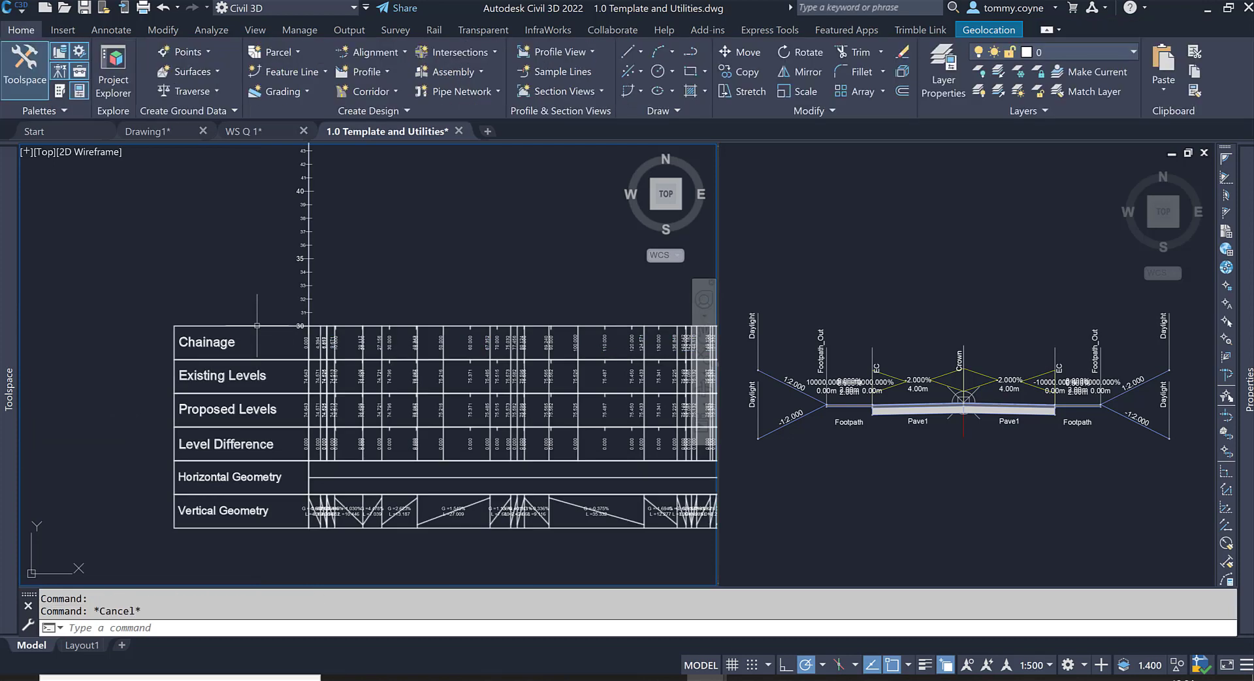
pyautogui.click(258, 325)
pyautogui.moveTo(259, 324)
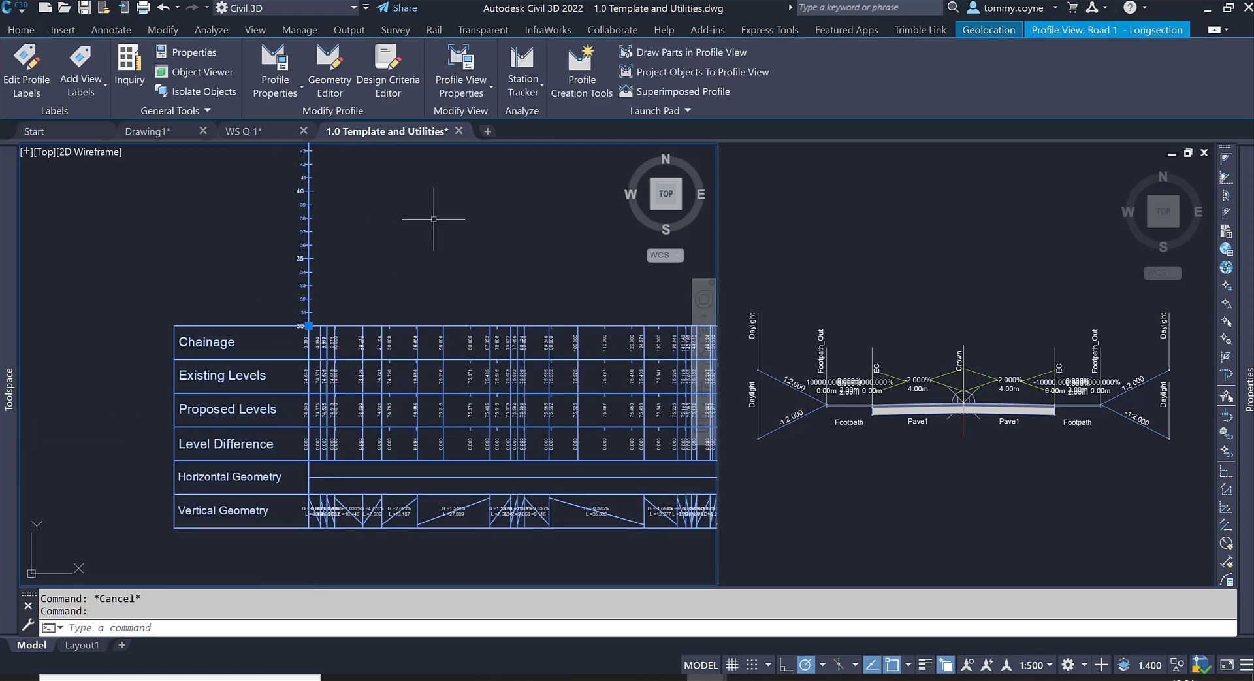
# Open Road 1 - Longsection's Profile View Properties at the Bands list and select the Station band
pyautogui.moveTo(433, 219)
pyautogui.click(476, 92)
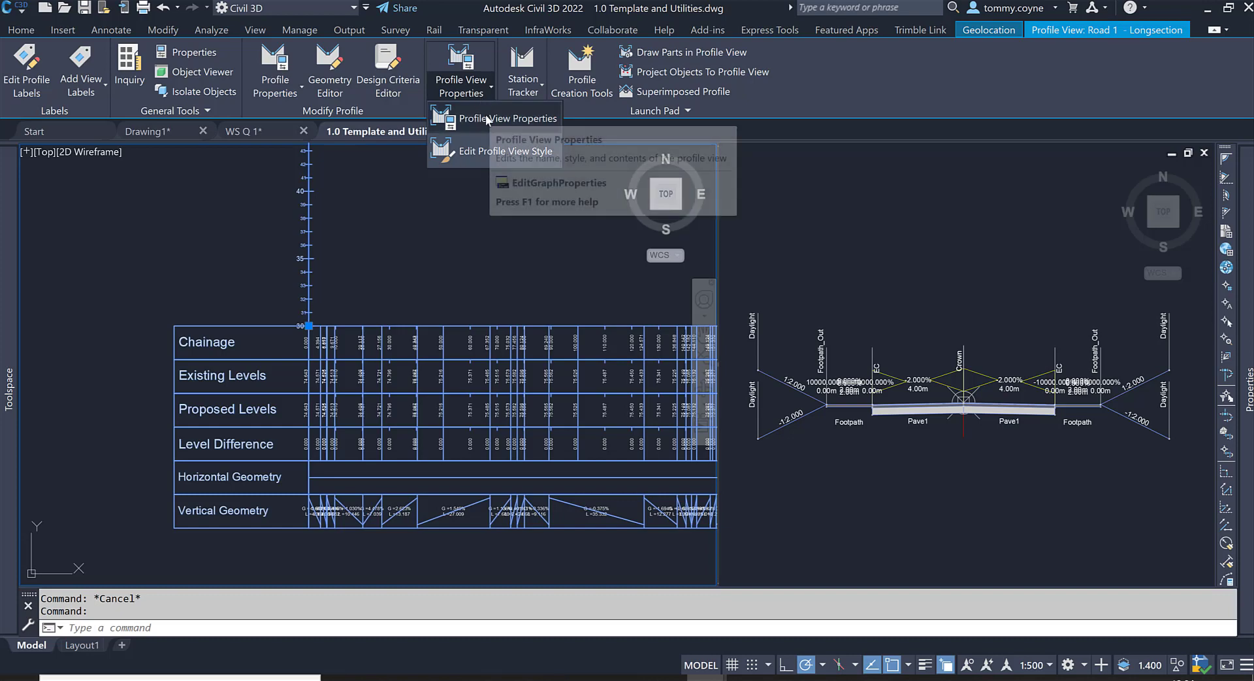
pyautogui.click(487, 118)
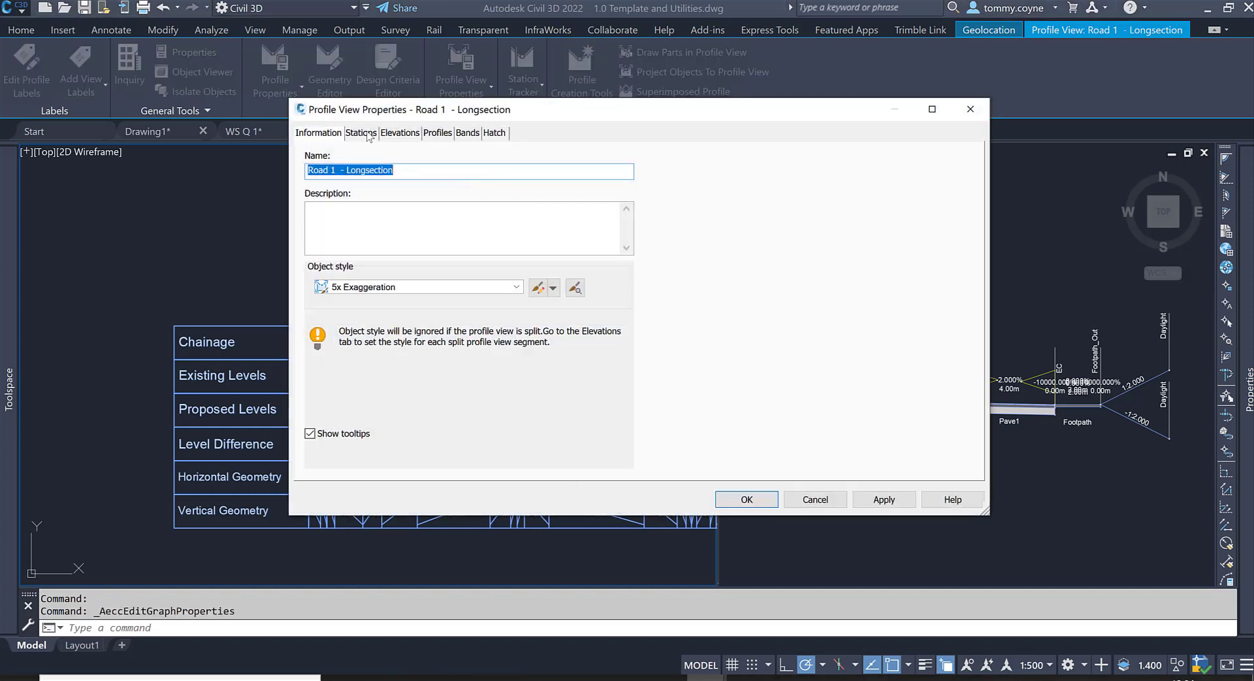
pyautogui.click(362, 134)
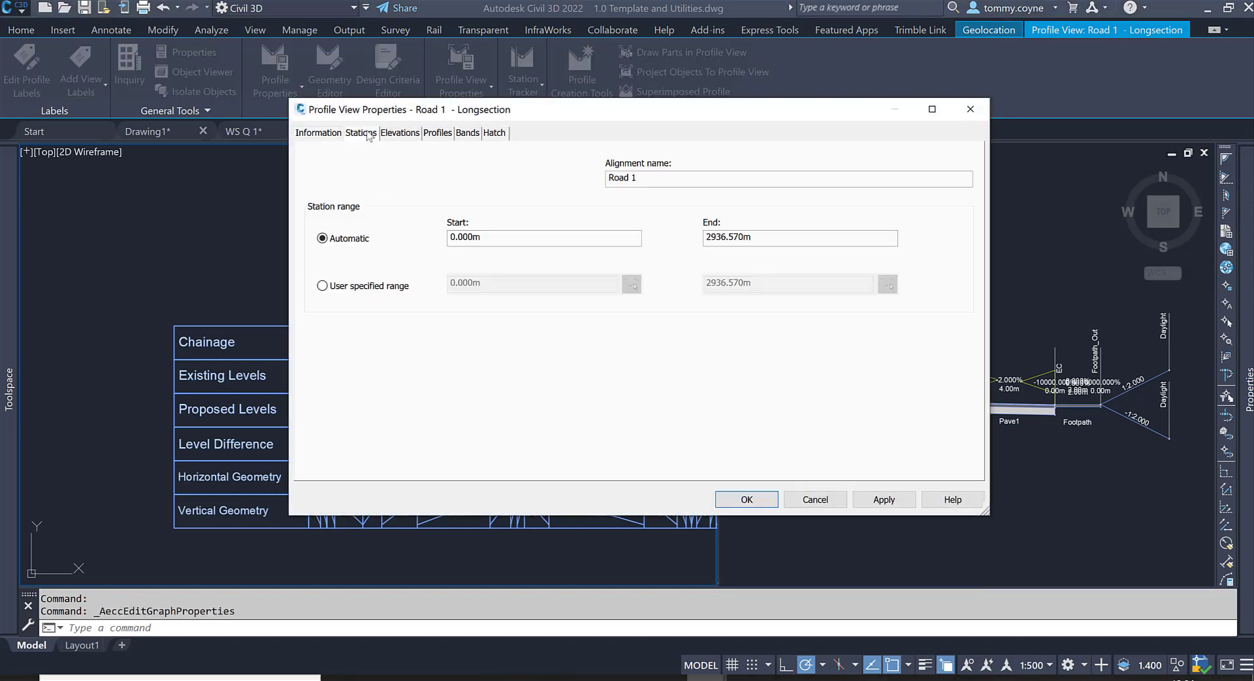
pyautogui.click(402, 135)
pyautogui.click(438, 135)
pyautogui.click(474, 135)
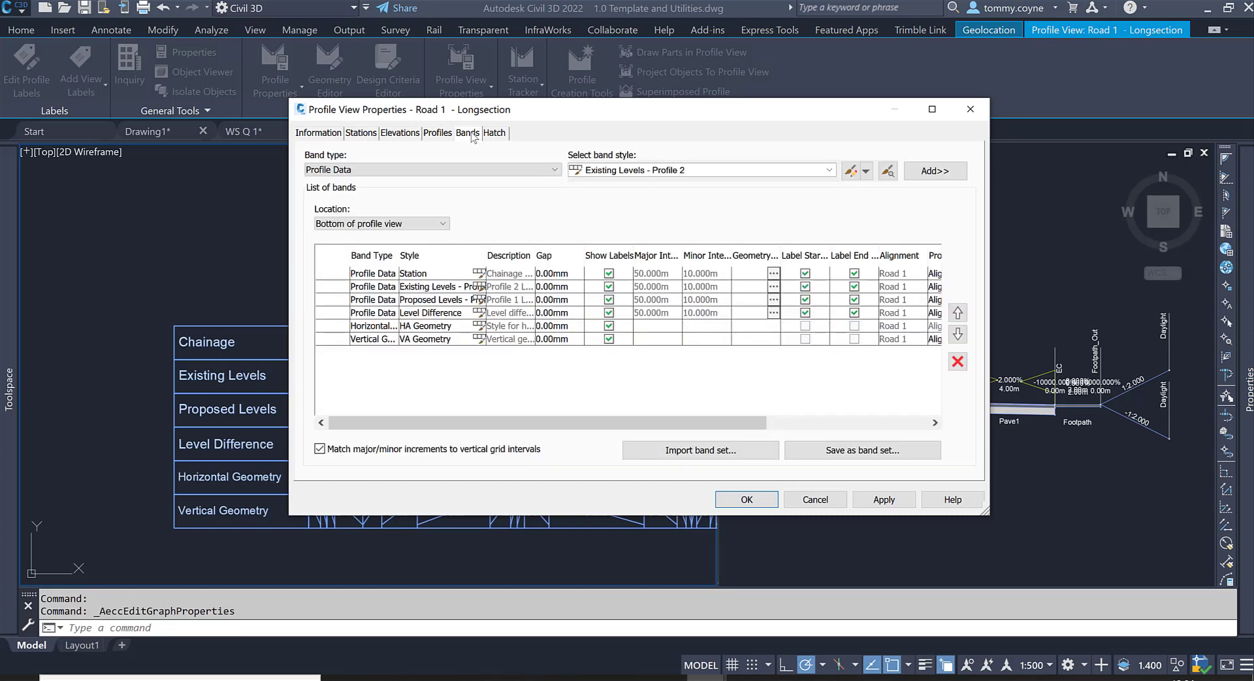
pyautogui.click(433, 279)
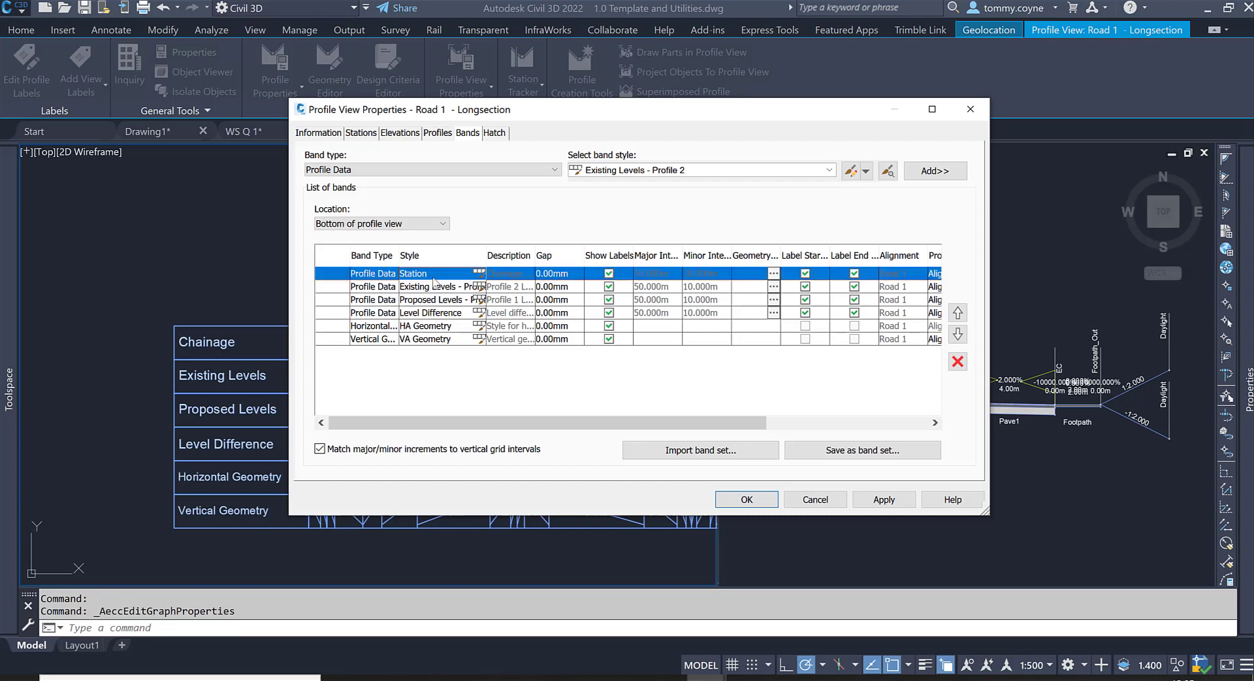
# Open the Station band style for editing from the band style picker
pyautogui.click(482, 275)
pyautogui.moveTo(491, 219); pyautogui.dragTo(452, 197)
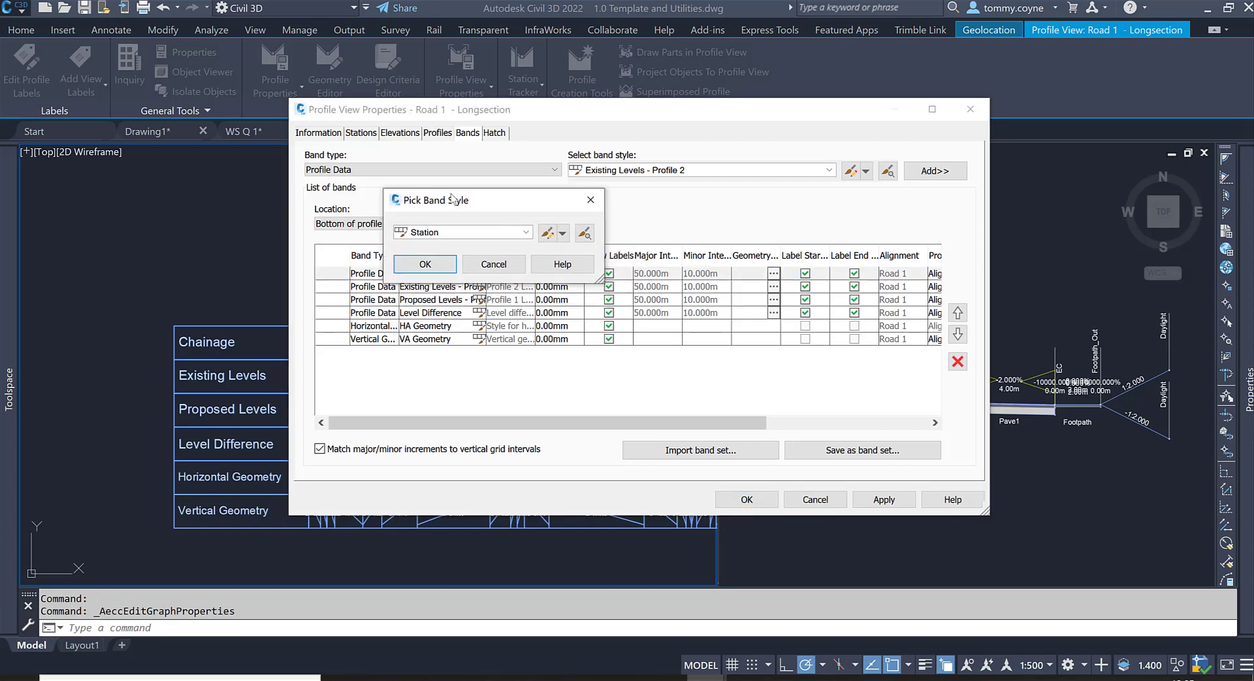
pyautogui.click(547, 233)
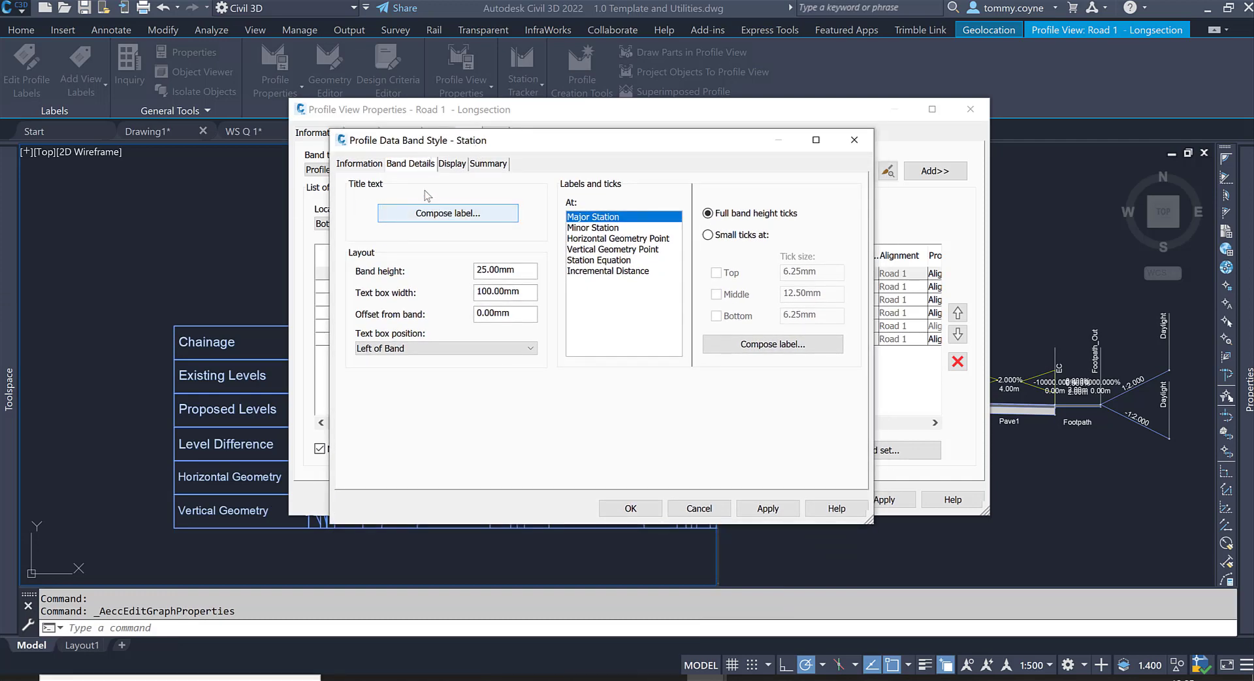
pyautogui.click(358, 164)
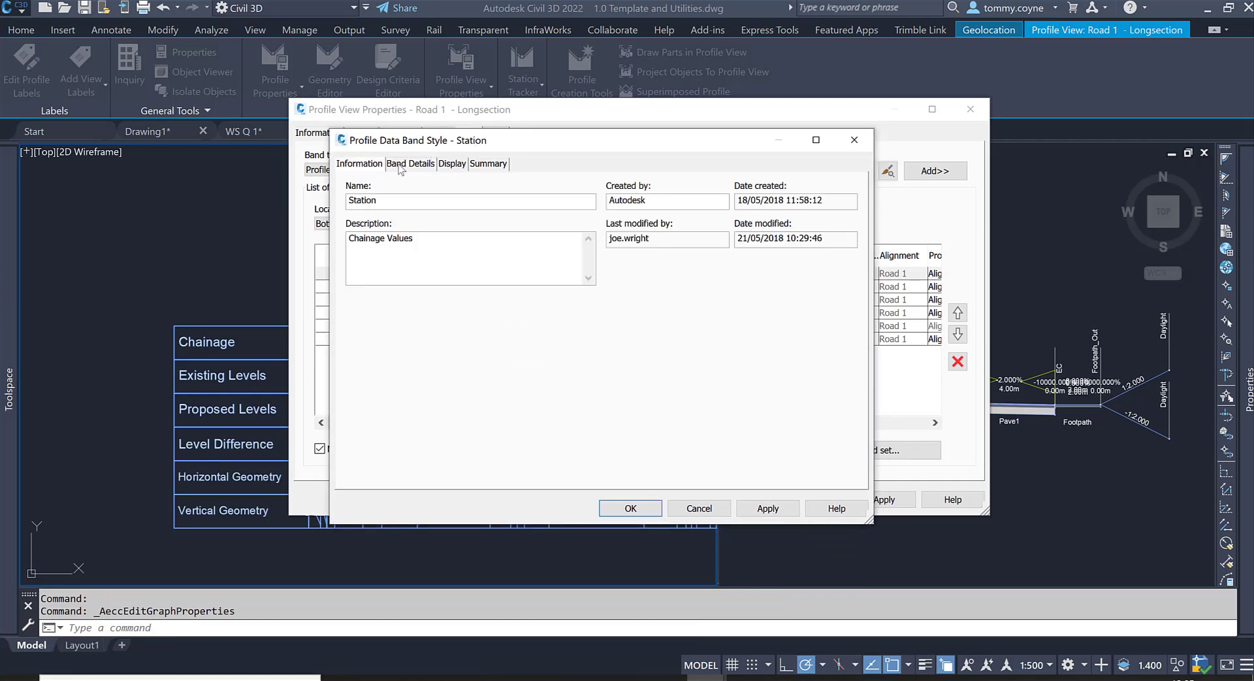
pyautogui.click(400, 165)
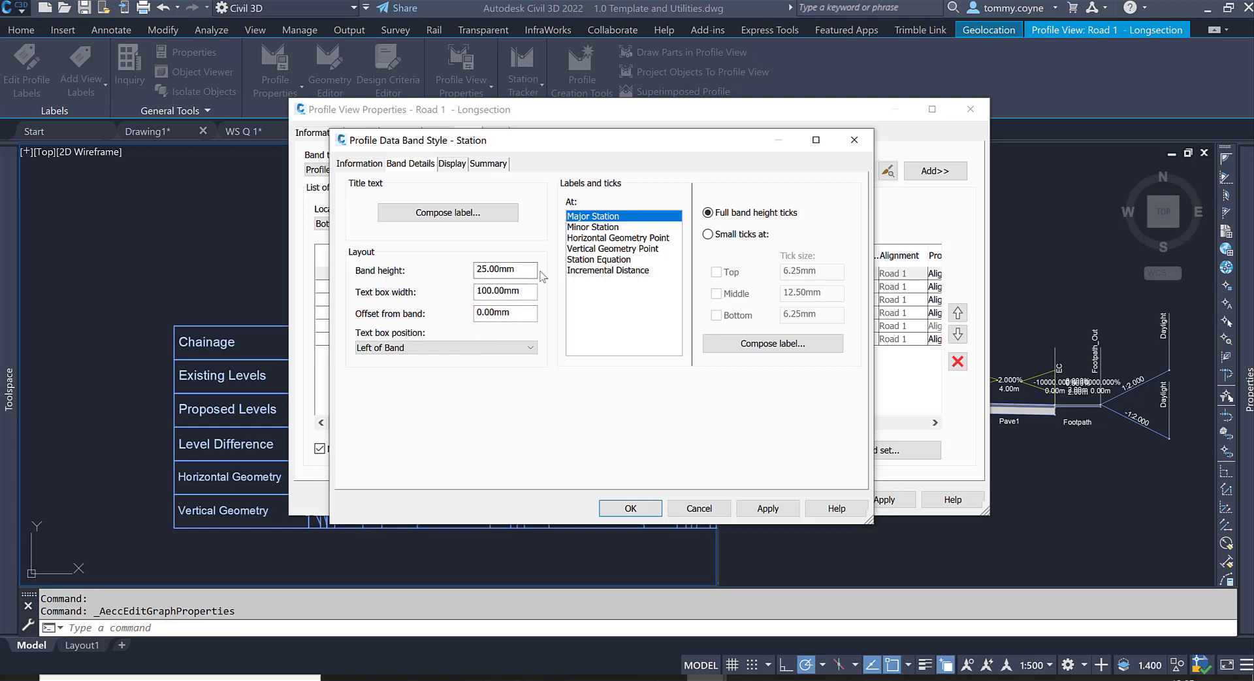
# Set the Station band height to 15 and its title box width to 50
pyautogui.moveTo(529, 270); pyautogui.dragTo(417, 263)
pyautogui.write('15')
pyautogui.click(533, 291)
pyautogui.moveTo(535, 290); pyautogui.dragTo(462, 291)
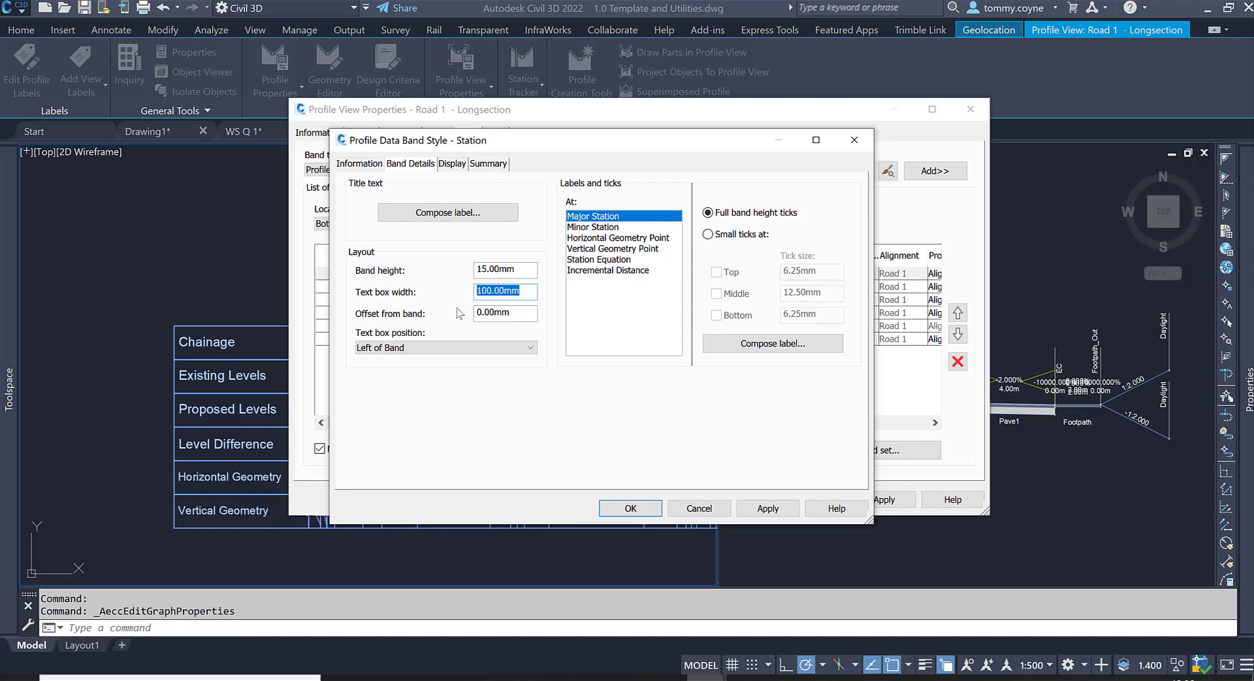
pyautogui.write('50')
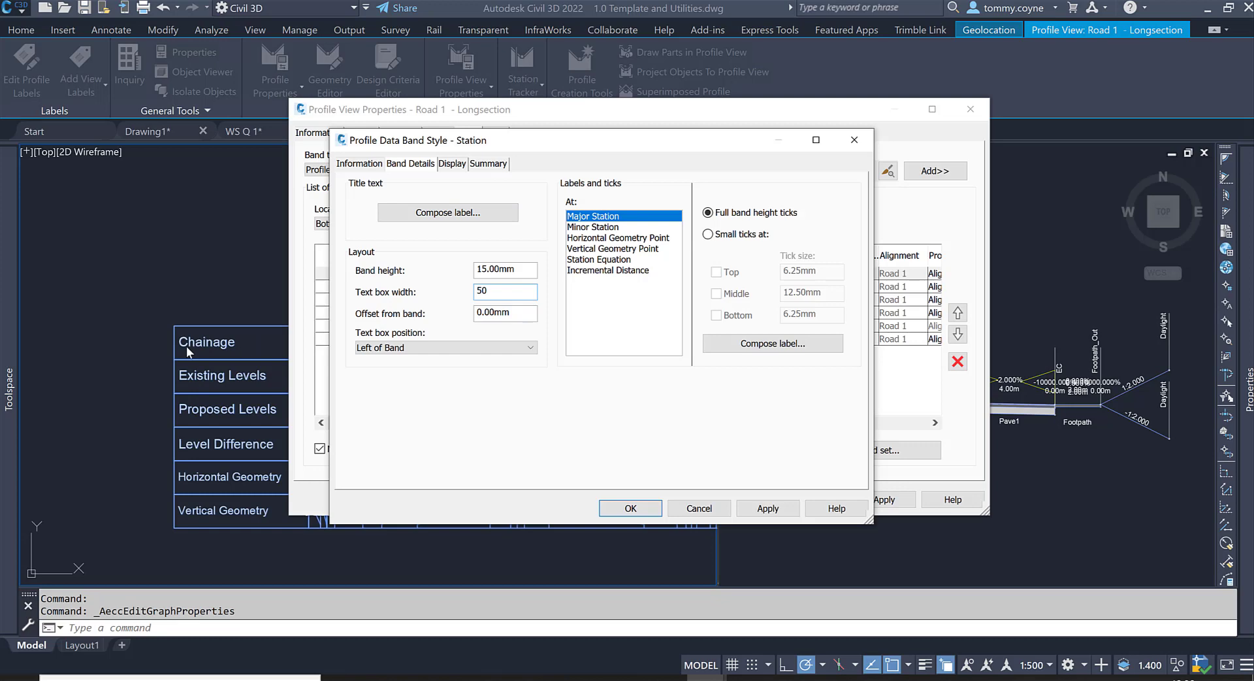
pyautogui.click(449, 218)
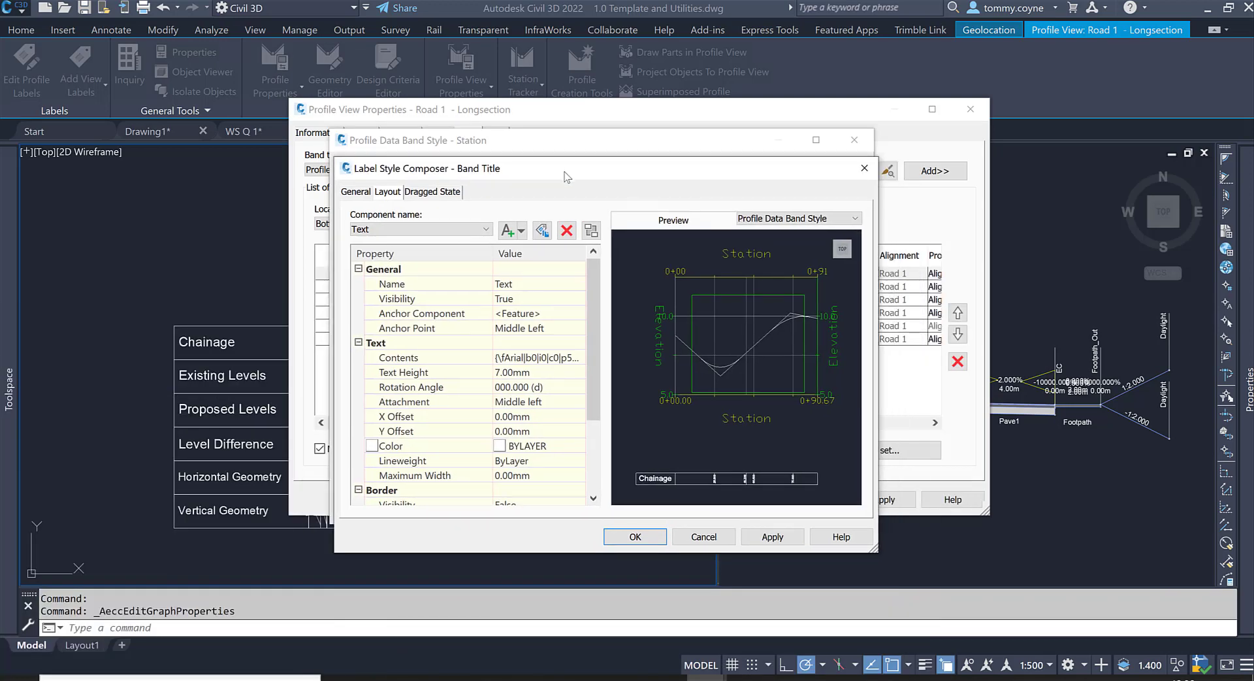
# Set the Station band title text height to 3.5, apply it and confirm the label
pyautogui.click(357, 191)
pyautogui.click(387, 193)
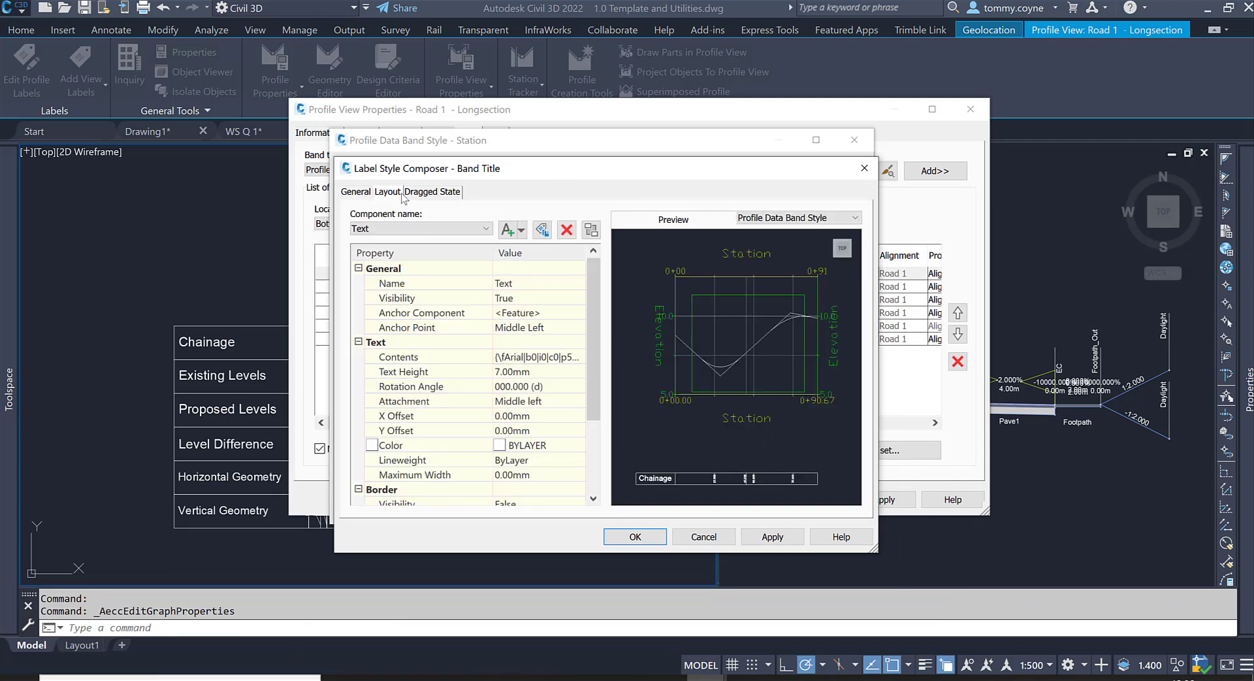
pyautogui.click(421, 193)
pyautogui.click(394, 194)
pyautogui.click(540, 374)
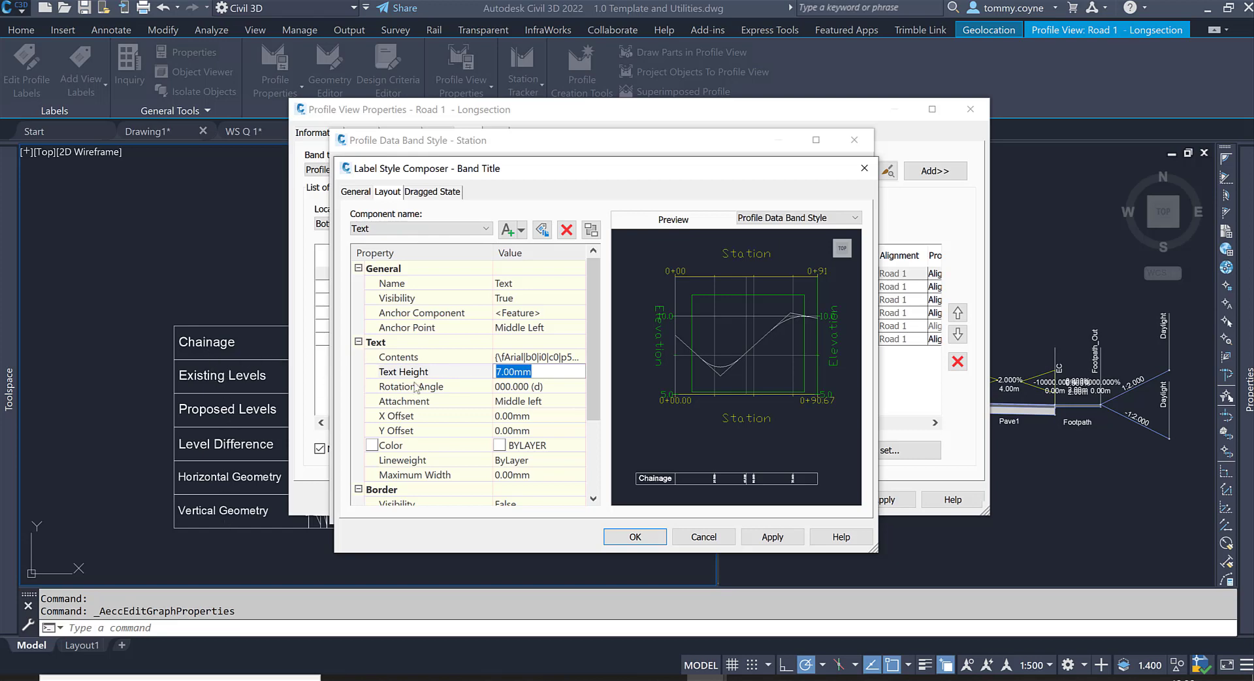
pyautogui.write('3.5')
pyautogui.click(773, 539)
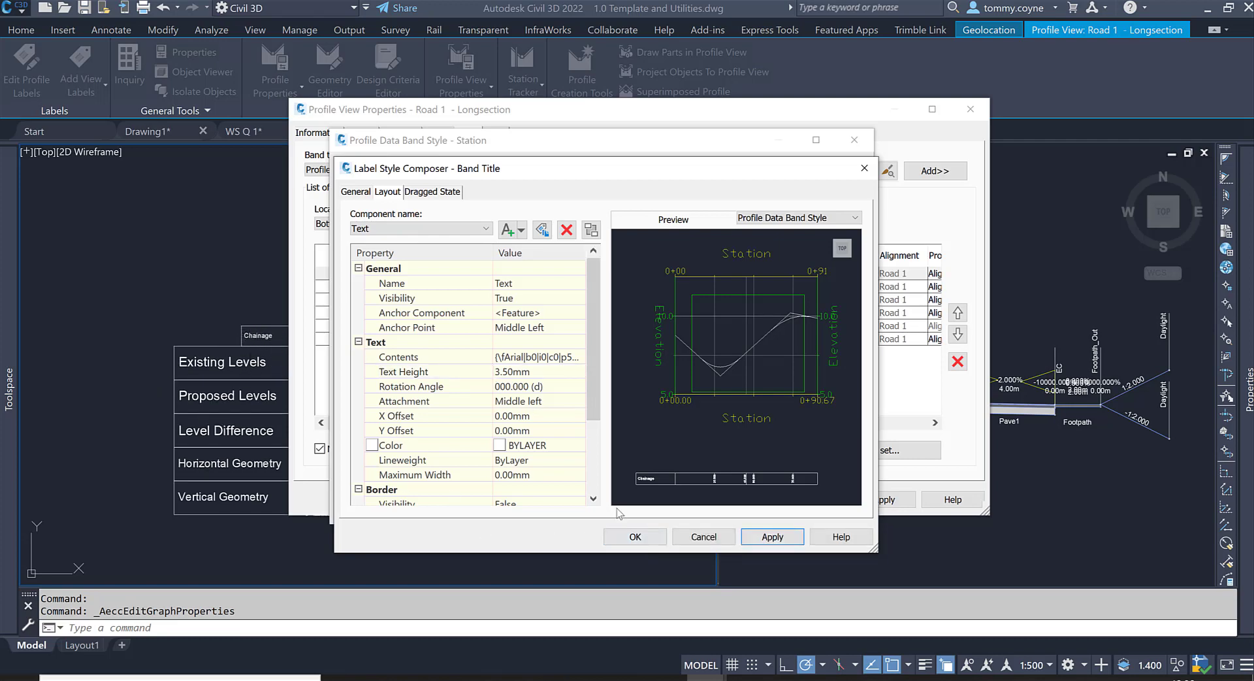
pyautogui.click(636, 536)
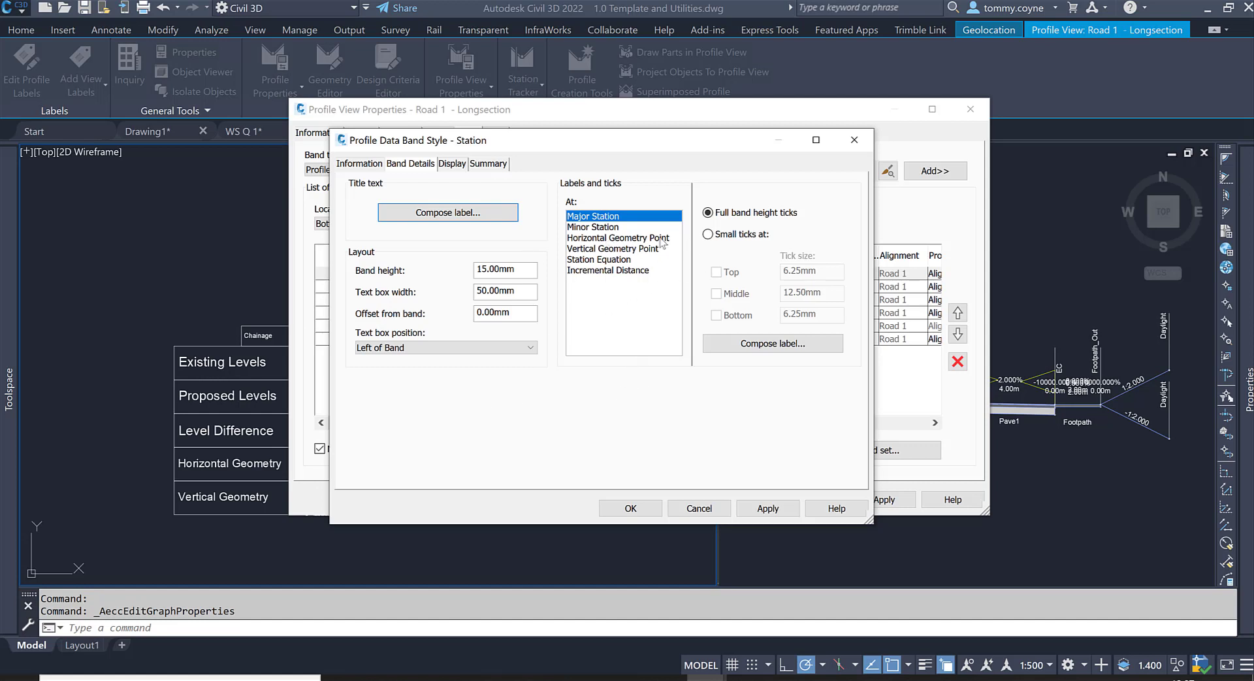
# Confirm the Station band style and move the Profile View Properties window beside the drawing
pyautogui.click(631, 509)
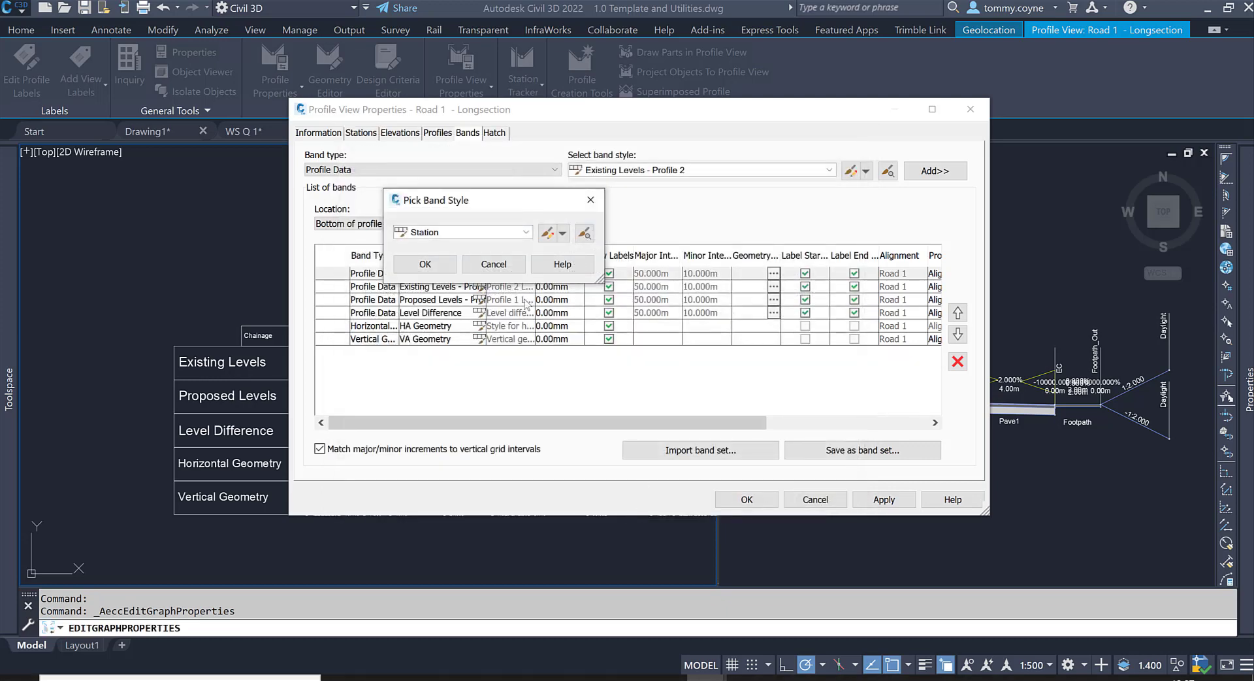
pyautogui.click(425, 268)
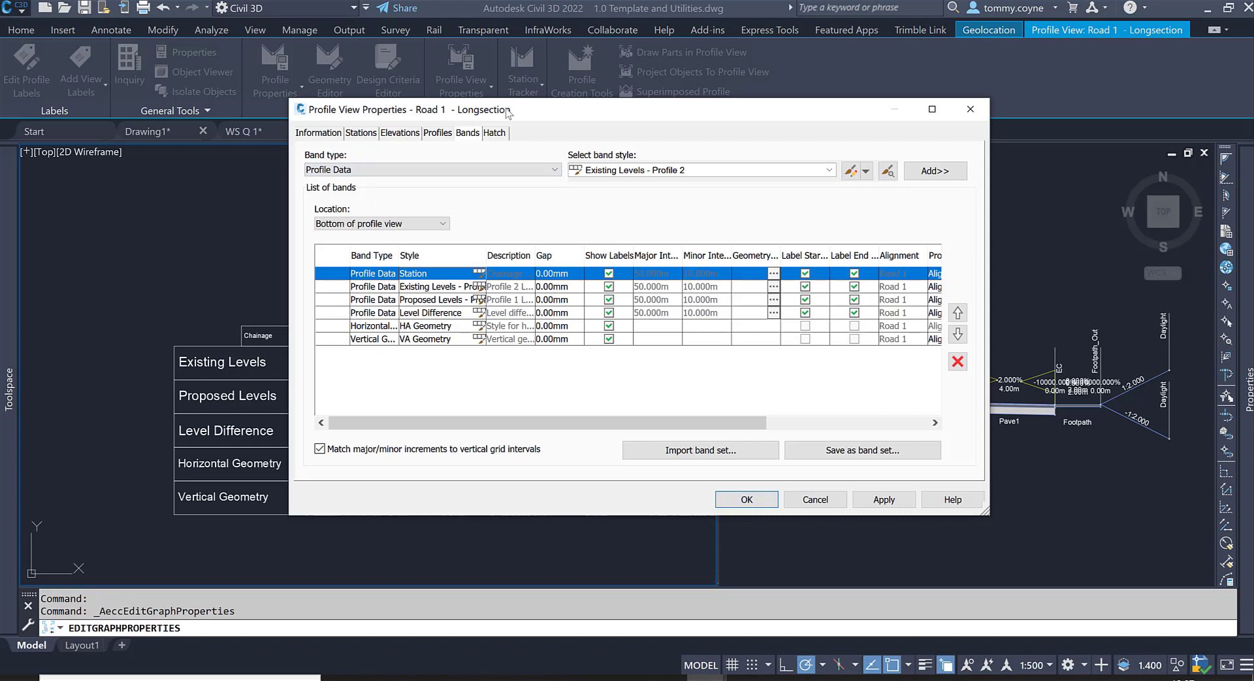
pyautogui.moveTo(509, 111)
pyautogui.mouseDown()
pyautogui.moveTo(582, 207)
pyautogui.moveTo(795, 391)
pyautogui.moveTo(590, 496)
pyautogui.moveTo(526, 548)
pyautogui.moveTo(533, 431)
pyautogui.moveTo(805, 283)
pyautogui.moveTo(803, 135)
pyautogui.mouseUp()
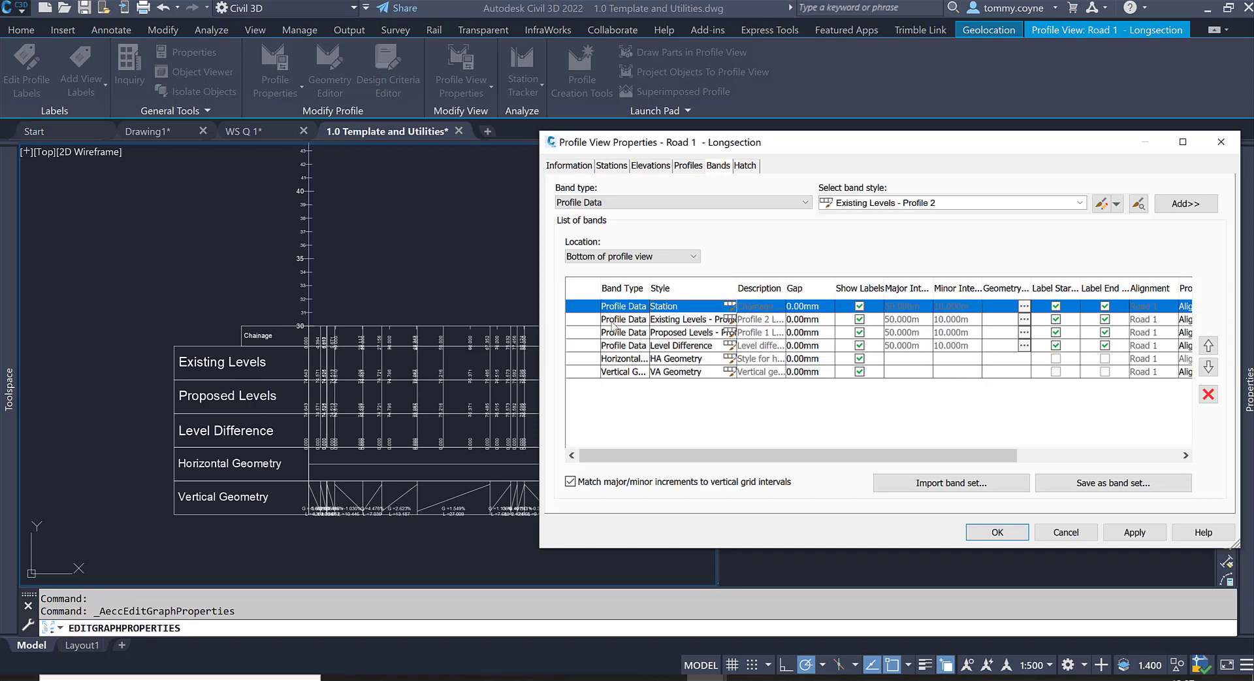
# Edit the Existing Levels - Profile 2 band style: band height 15, title box width 50
pyautogui.click(681, 324)
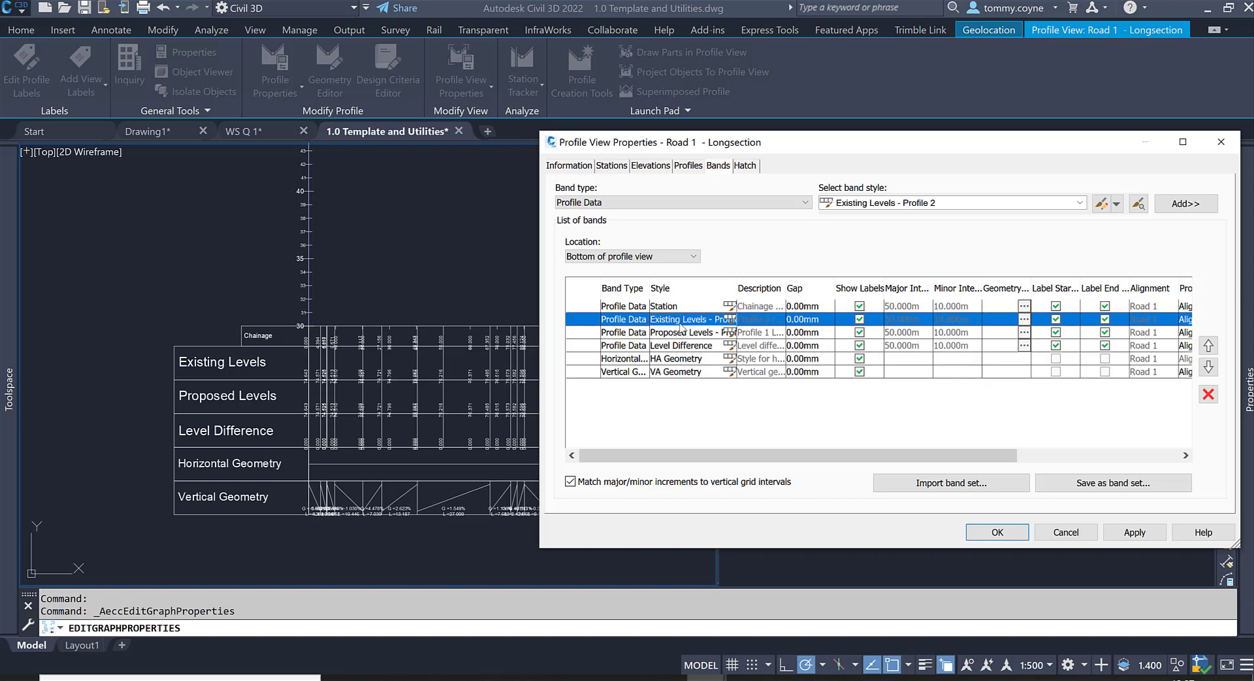
pyautogui.click(729, 320)
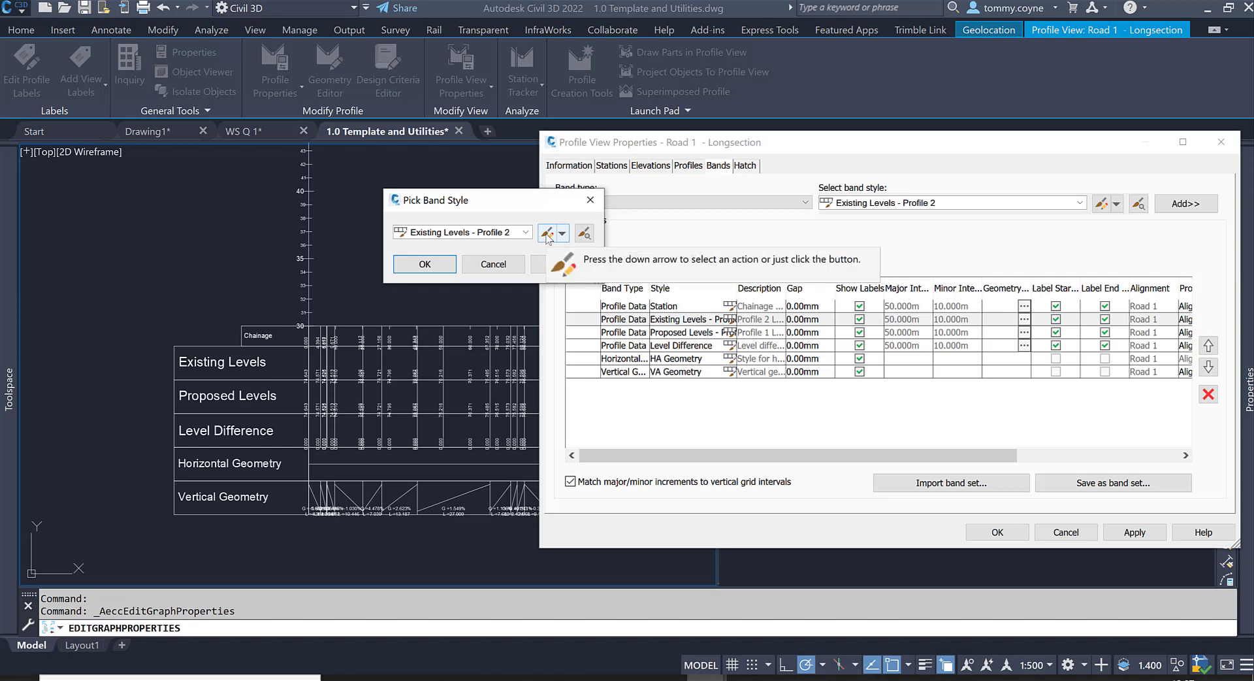
pyautogui.click(547, 234)
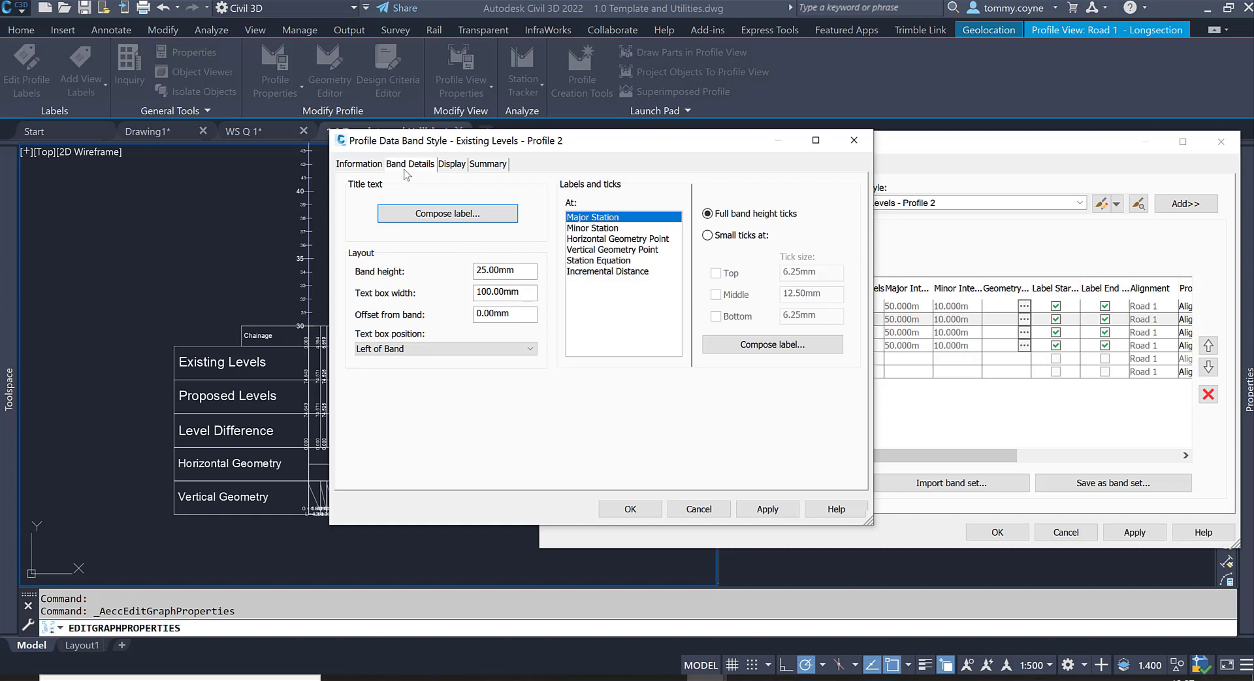
pyautogui.moveTo(530, 270); pyautogui.dragTo(456, 268)
pyautogui.write('15')
pyautogui.moveTo(527, 291); pyautogui.dragTo(433, 289)
pyautogui.write('50')
# Give the Existing Levels title text height 3.5, confirm the style and apply to the profile view
pyautogui.click(441, 219)
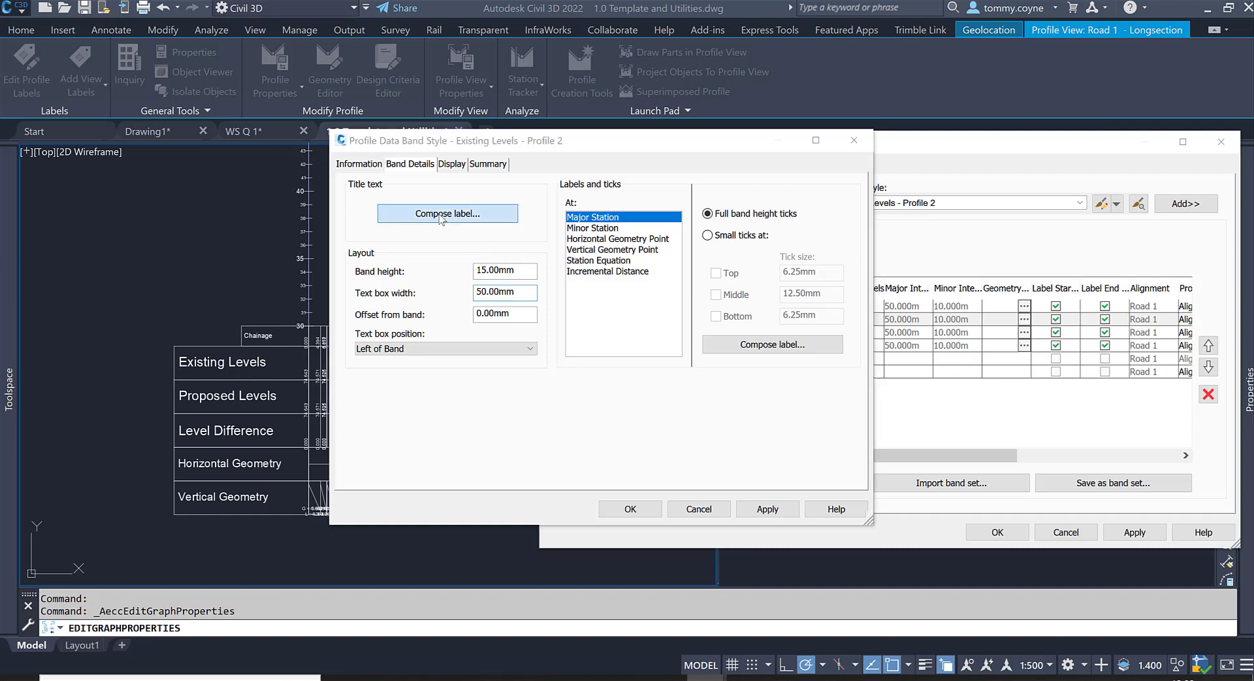
pyautogui.click(542, 370)
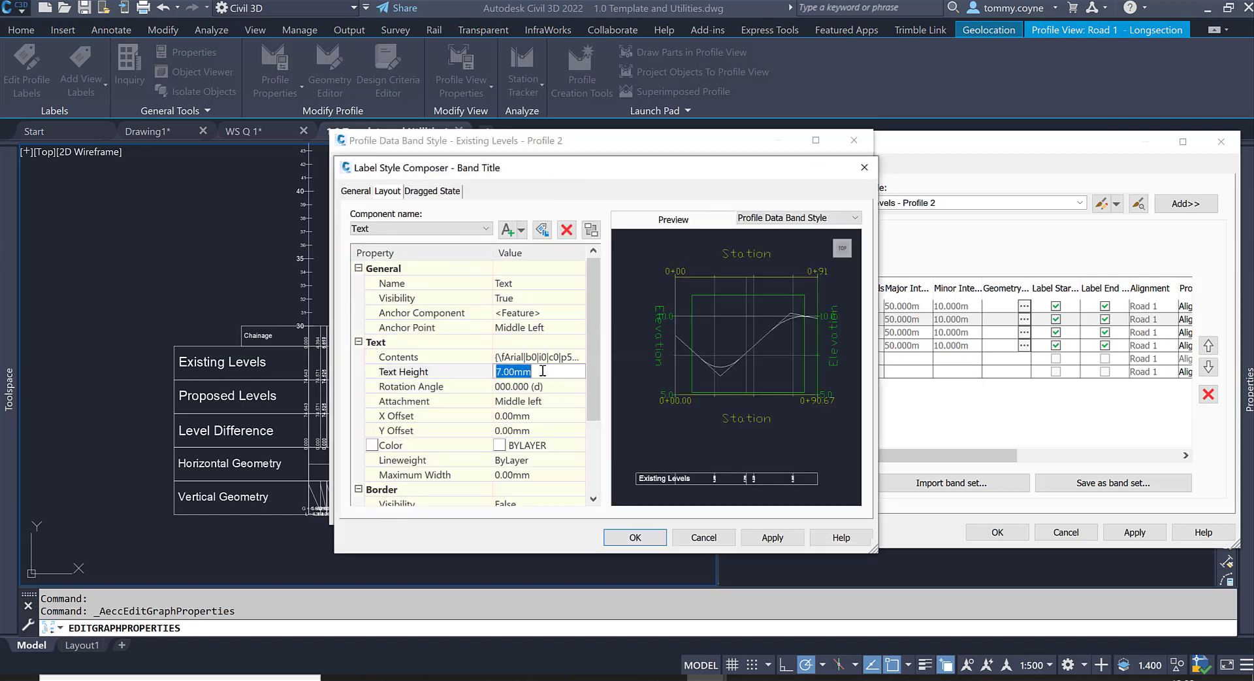
pyautogui.write('3.5')
pyautogui.click(634, 538)
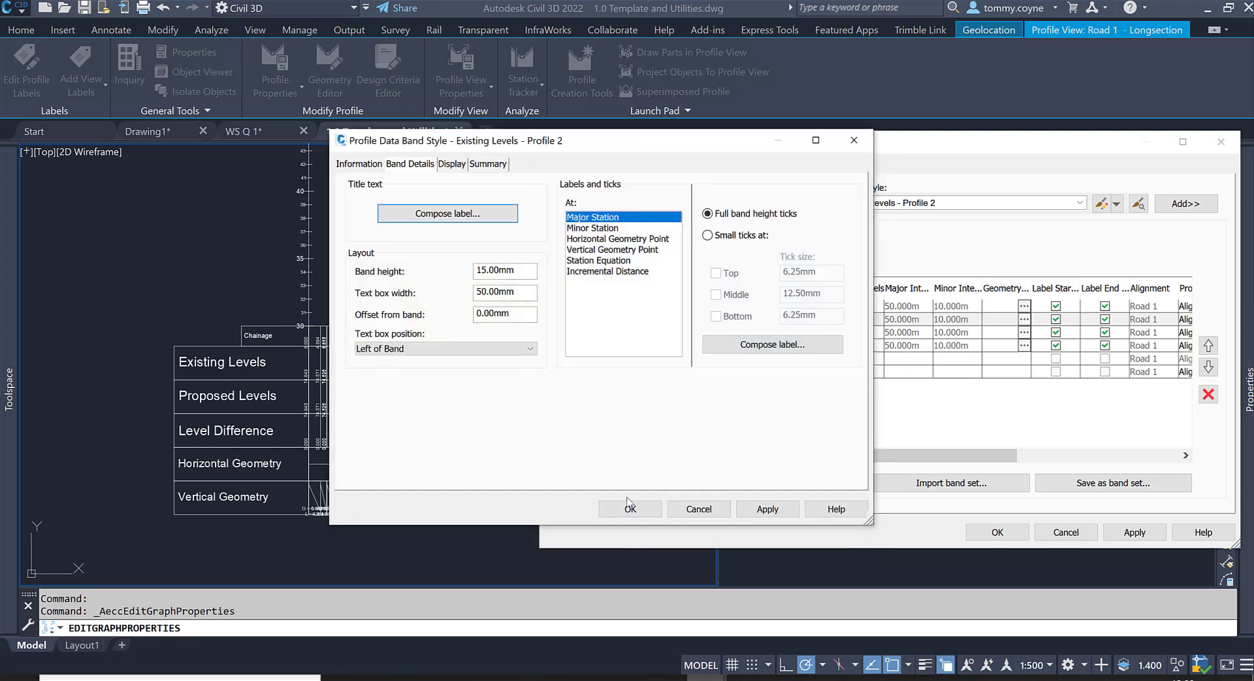
pyautogui.click(629, 508)
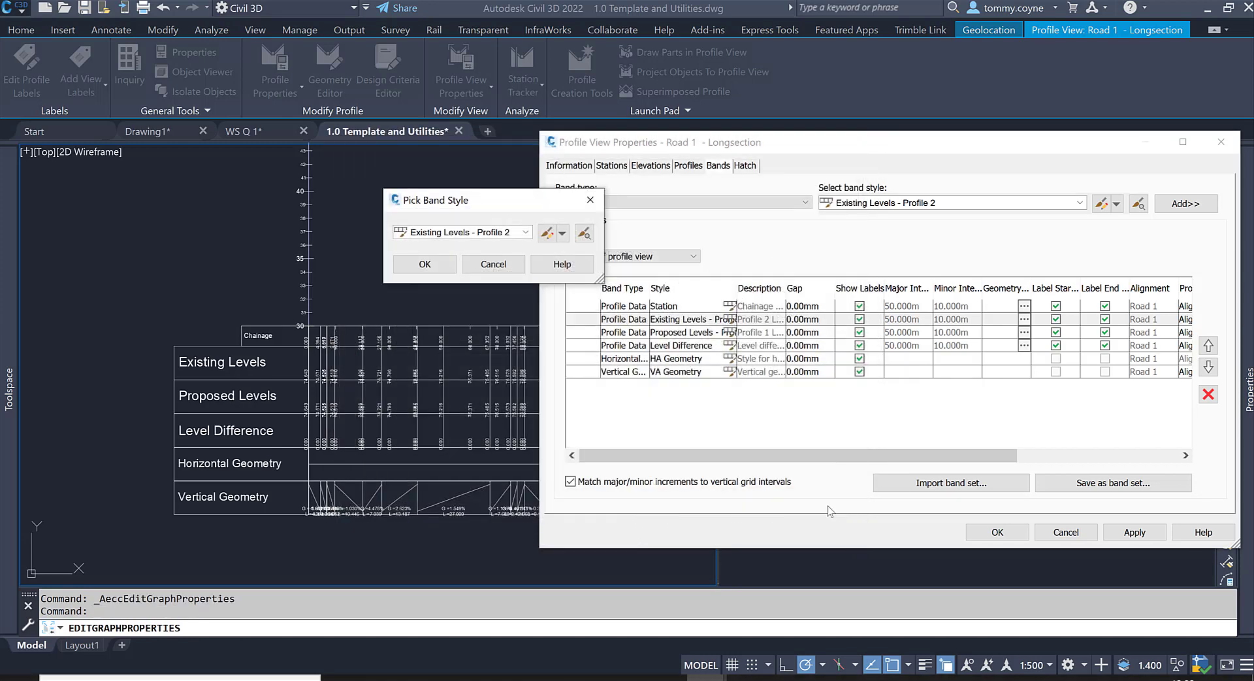
pyautogui.click(437, 266)
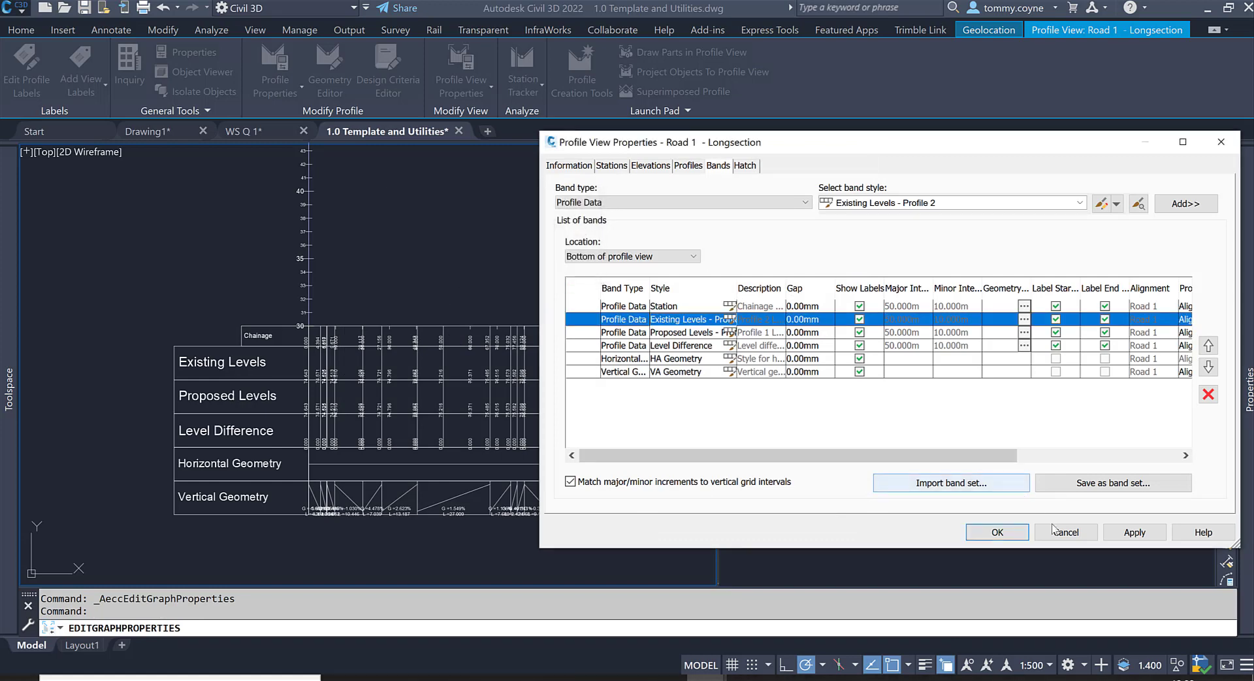
pyautogui.click(1136, 533)
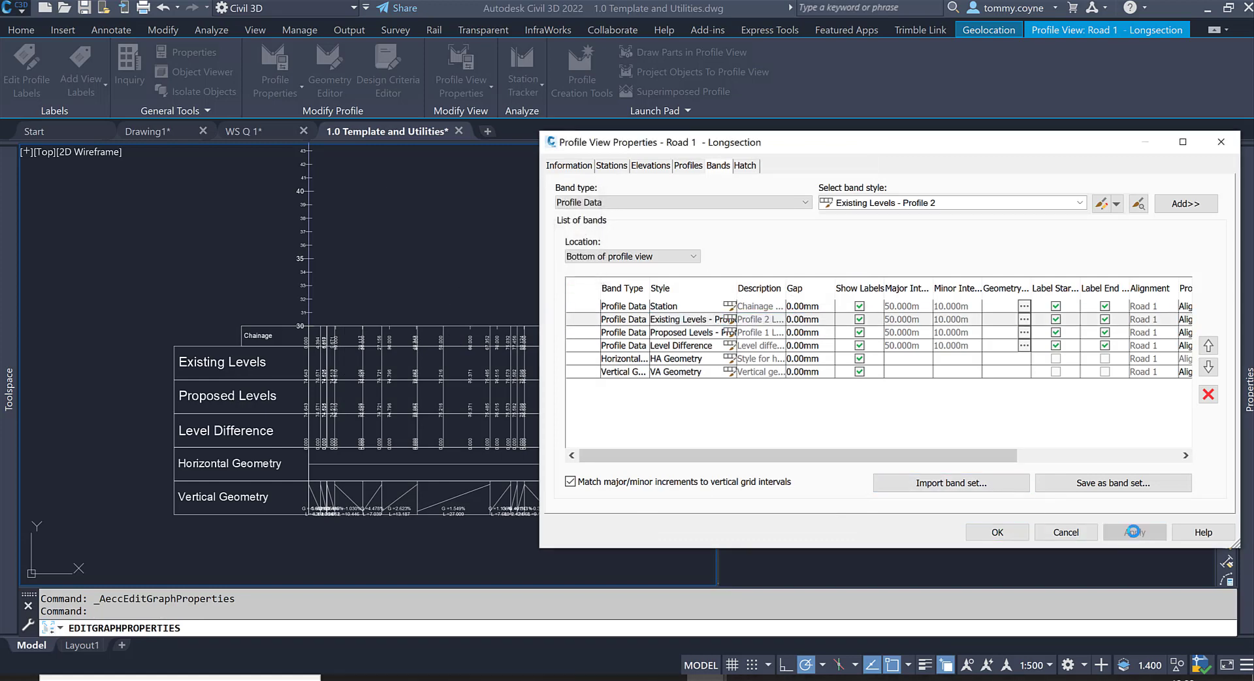